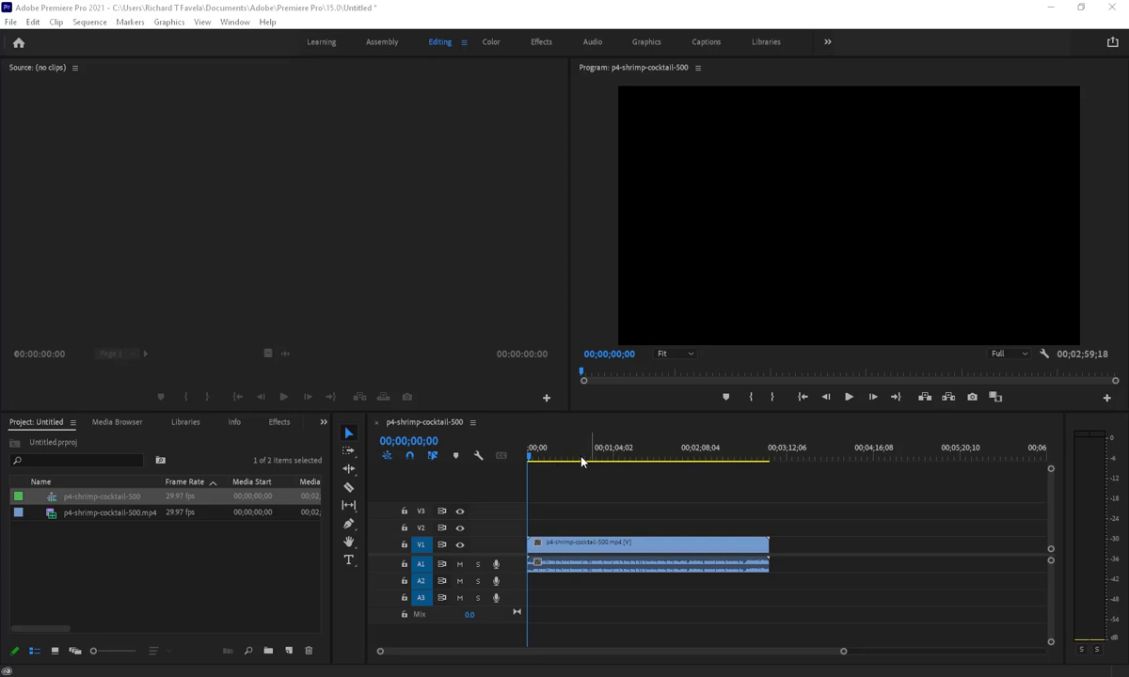
Scrub the timeline playhead to 00;00;03;29, where the pink Shrimp Cocktail title appears.
drag(528, 458, 533, 489)
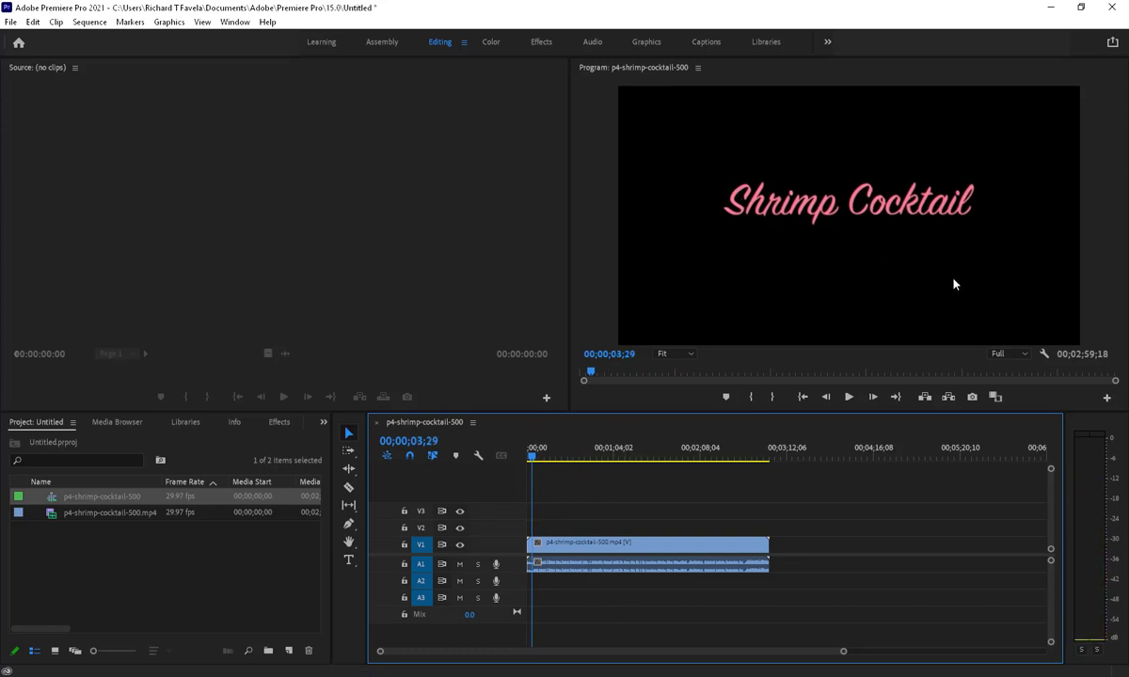
Set up a still export of the current frame named 'PROJECT FOUR Image' in JPEG format.
click(972, 396)
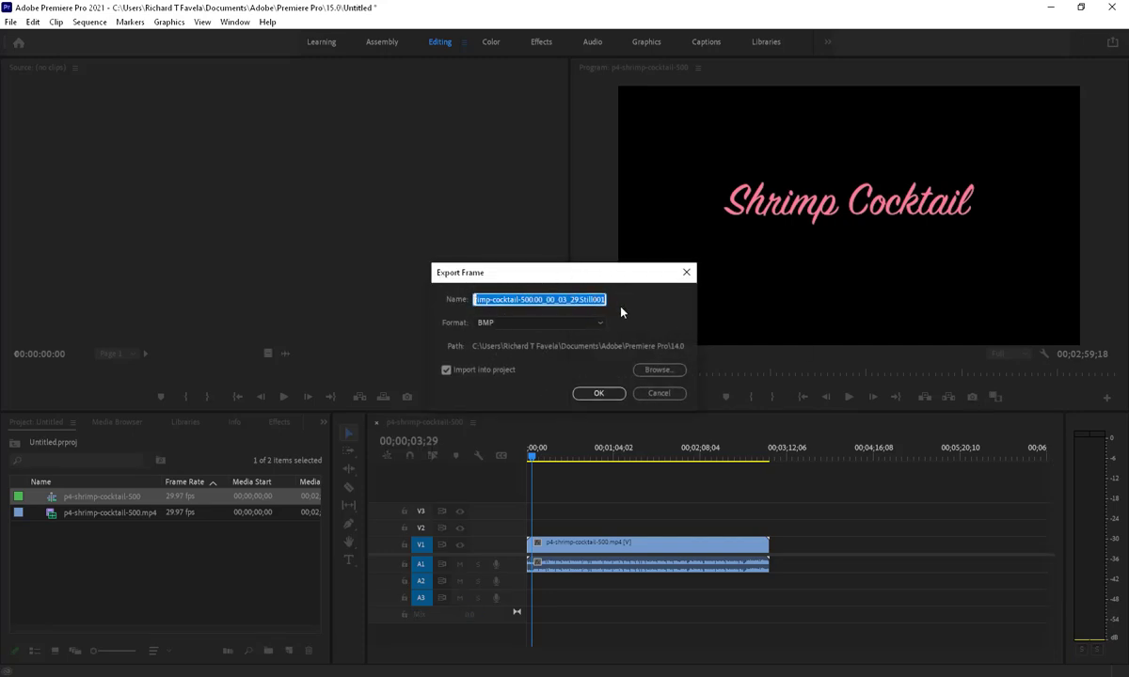
text(PROJEC)
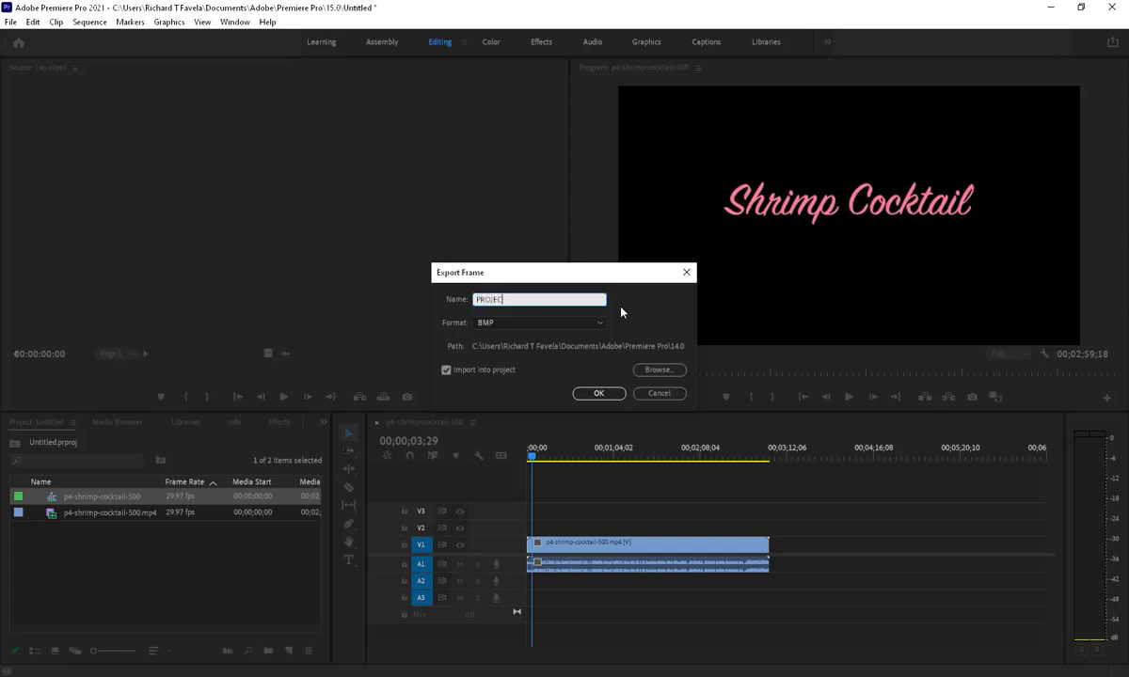
text(T FOUR Image)
click(560, 324)
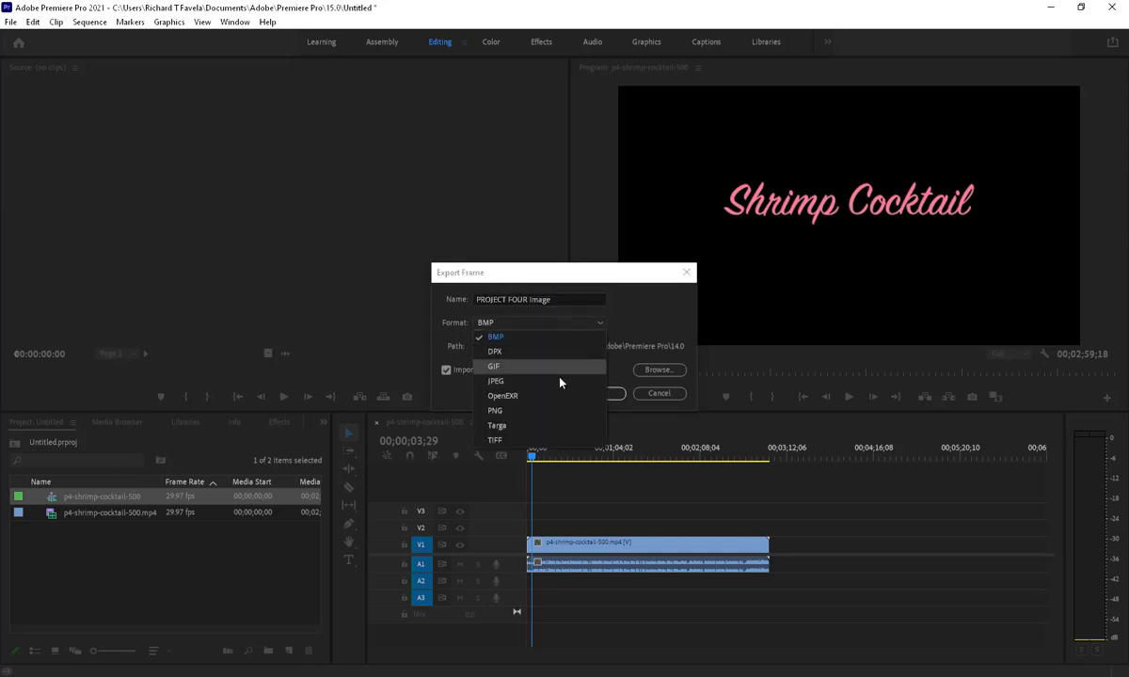
click(497, 381)
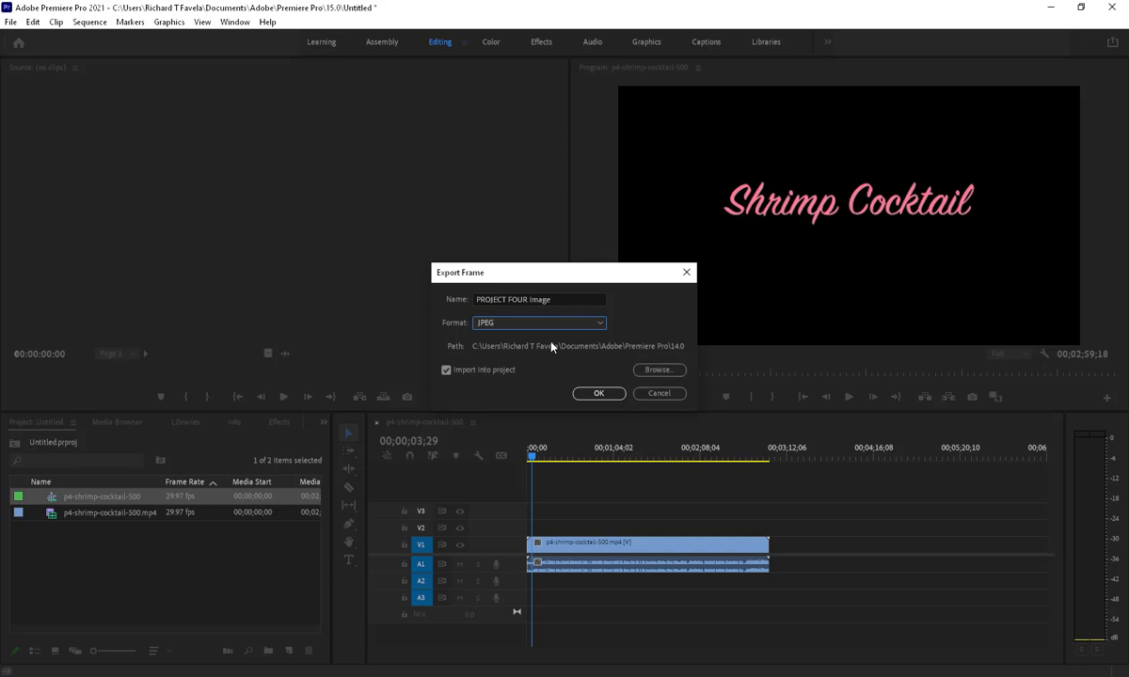
Export the JPEG still to Desktop > PROJECT FIVE with Import into project turned off.
click(648, 370)
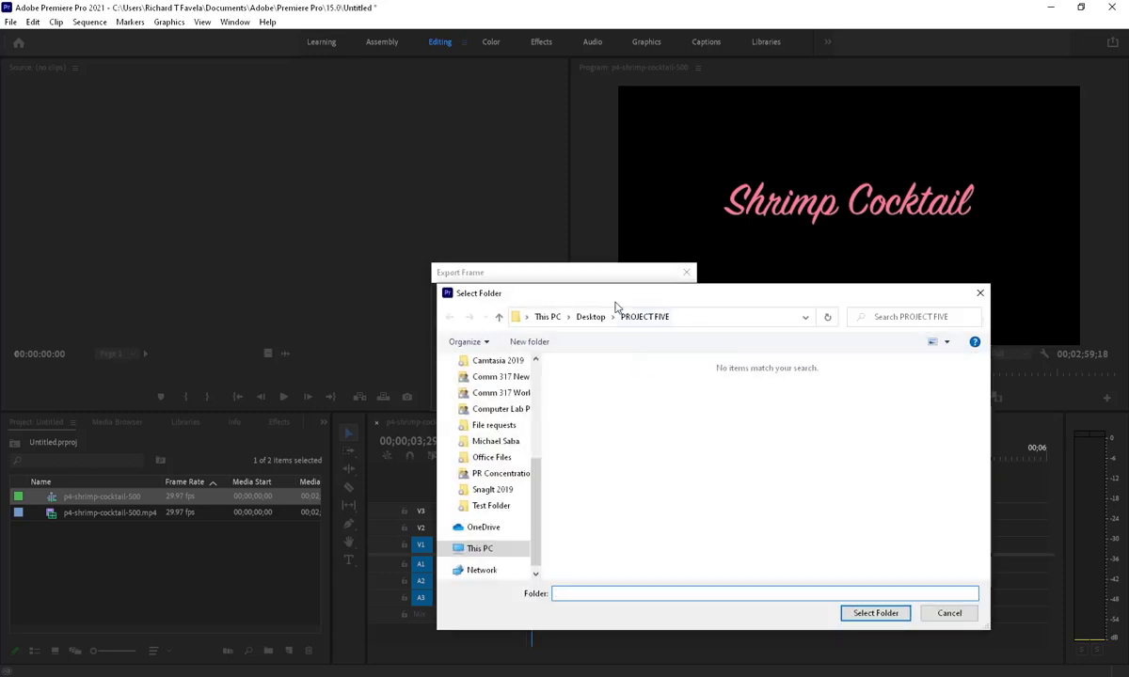
drag(634, 306, 517, 336)
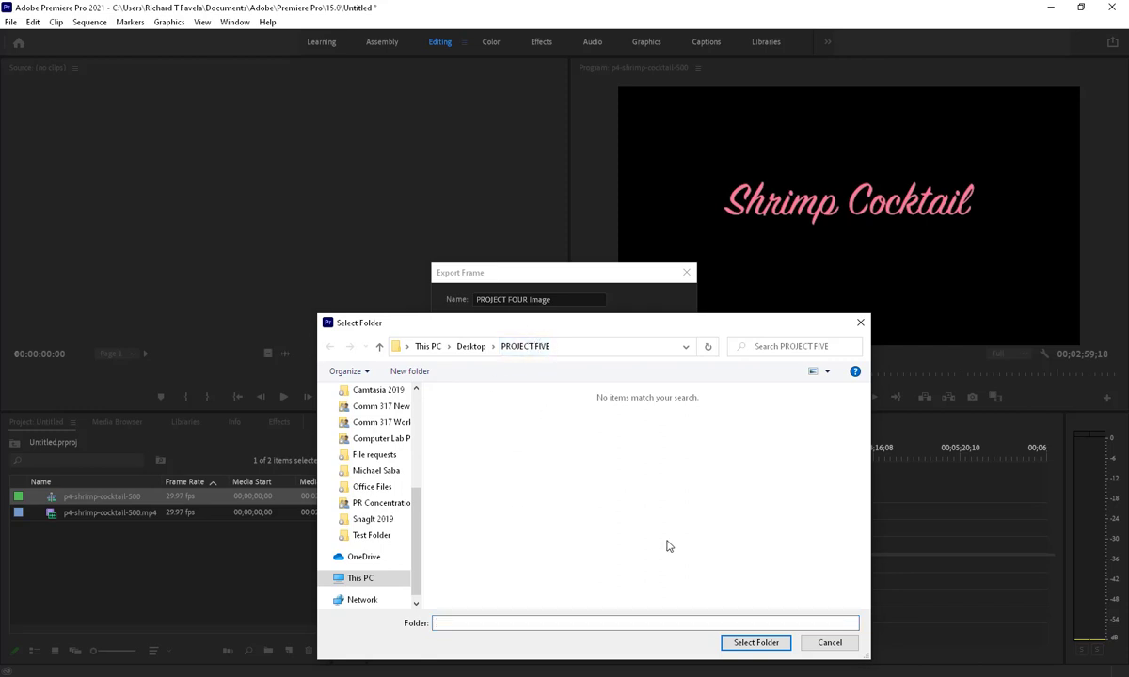
click(753, 643)
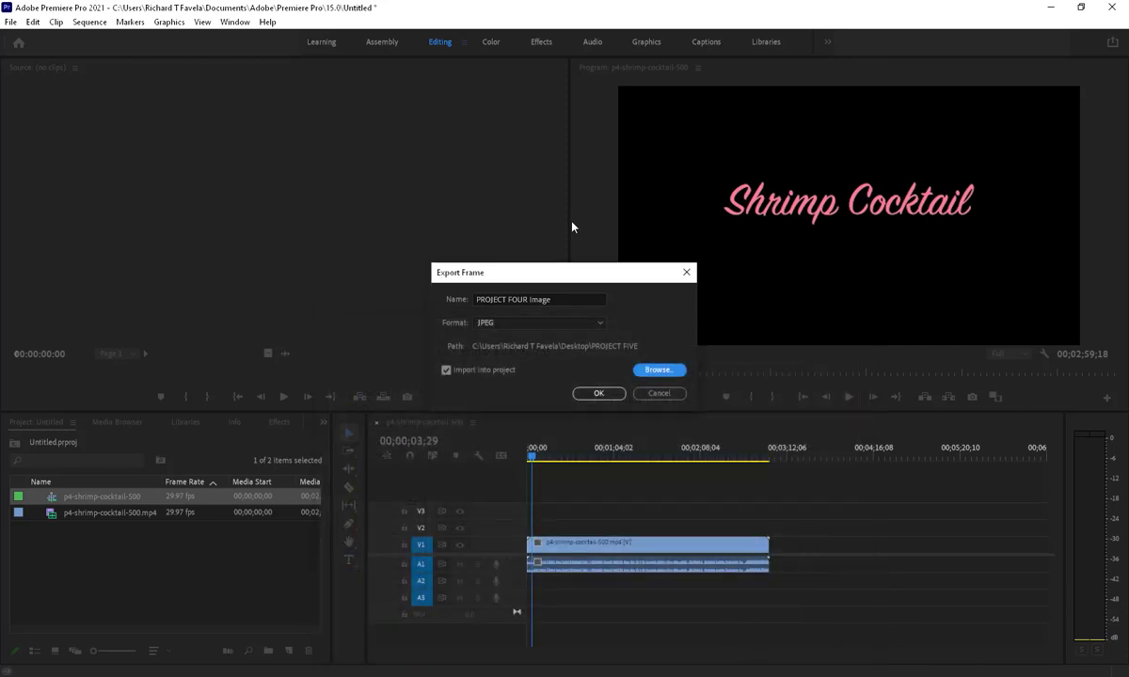
click(445, 369)
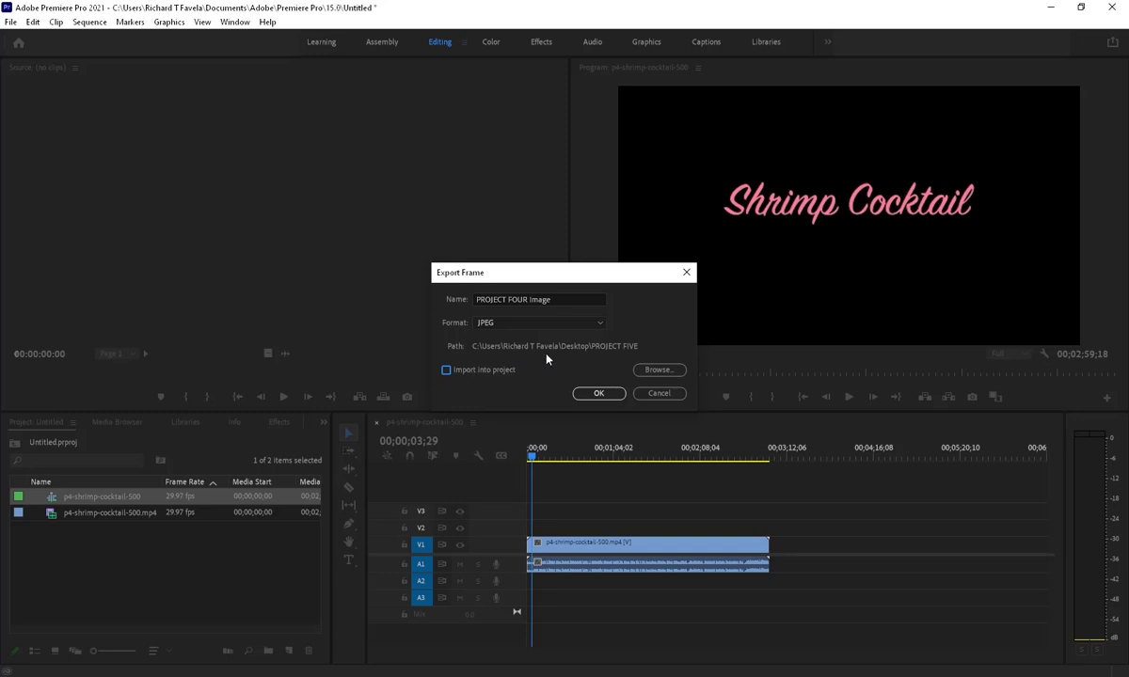
click(583, 397)
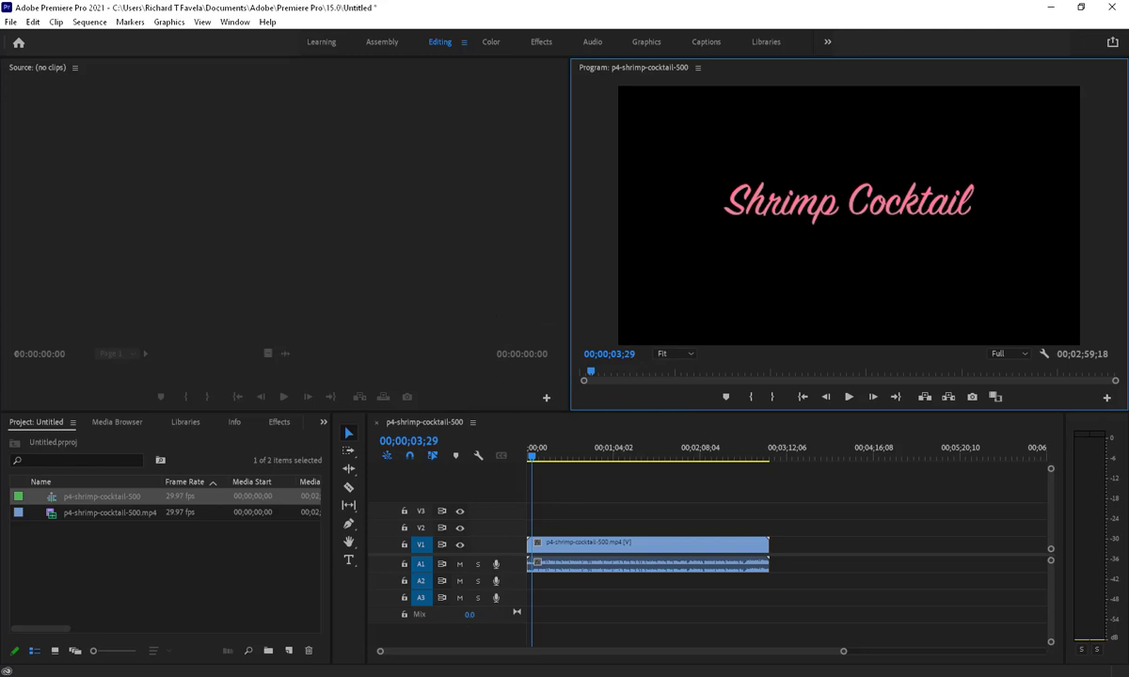
Open PROJECT FOUR Image from the PROJECT FIVE folder to confirm it shows the Shrimp Cocktail title.
click(497, 647)
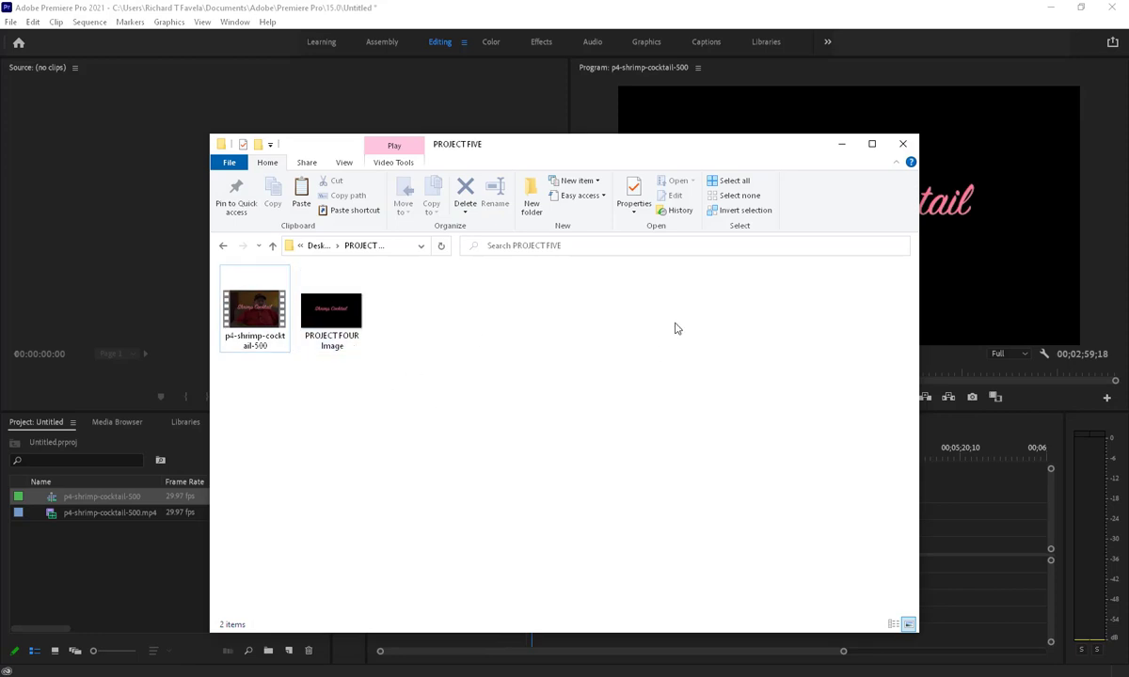
click(342, 312)
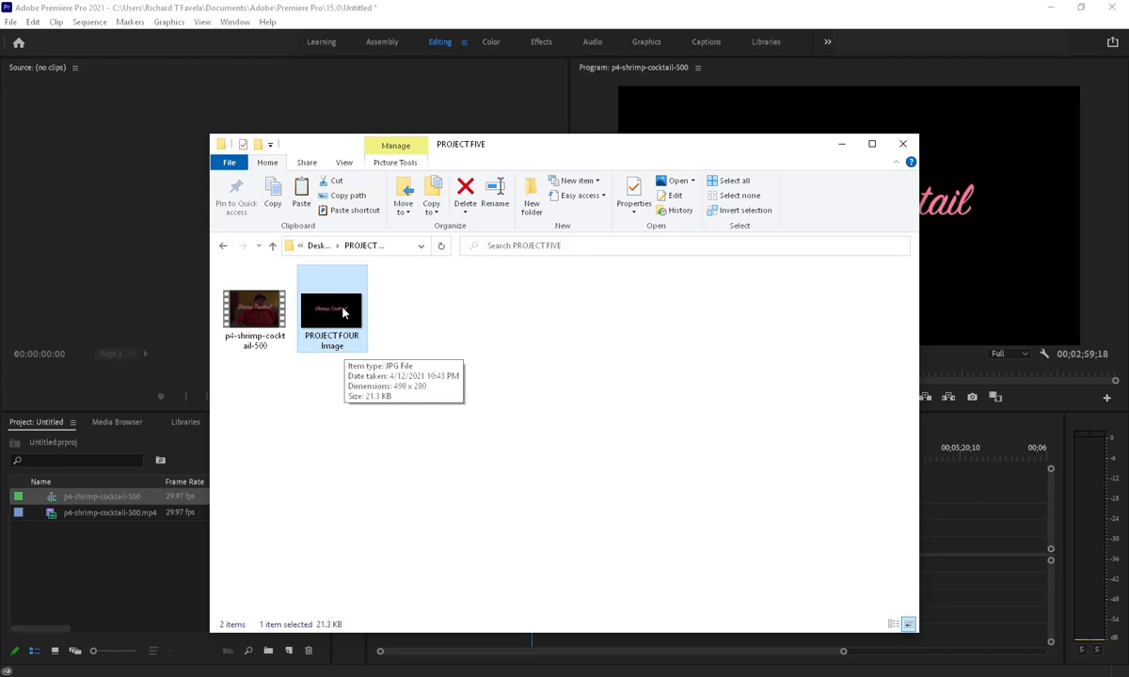
double_click(342, 312)
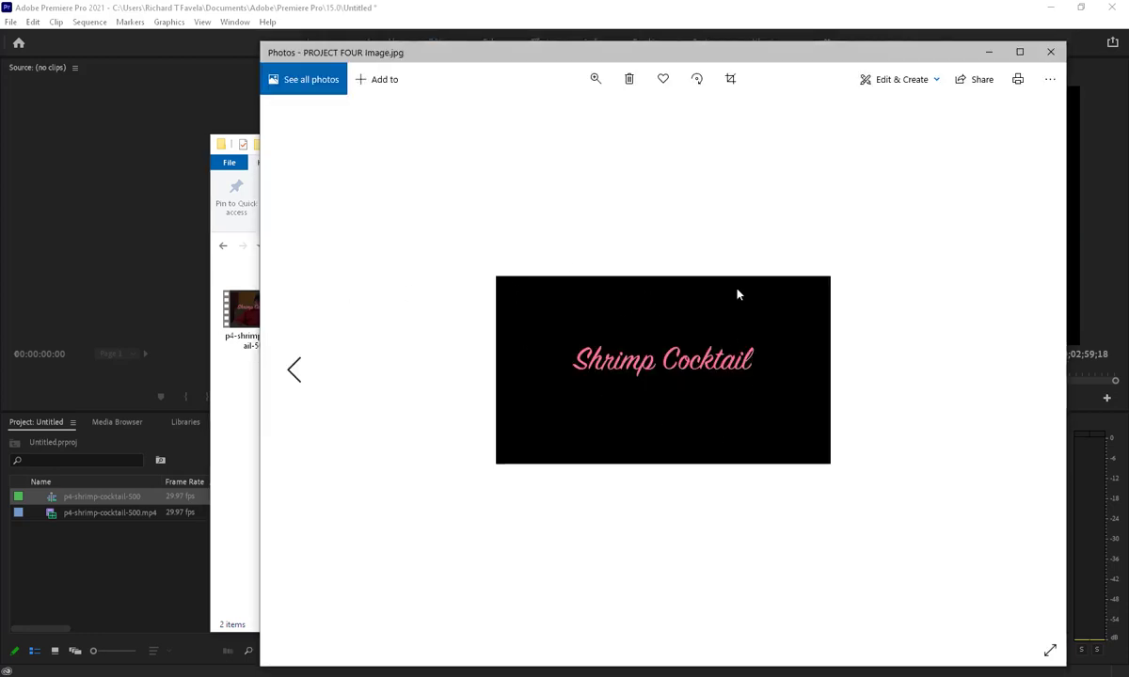
click(1050, 52)
click(335, 407)
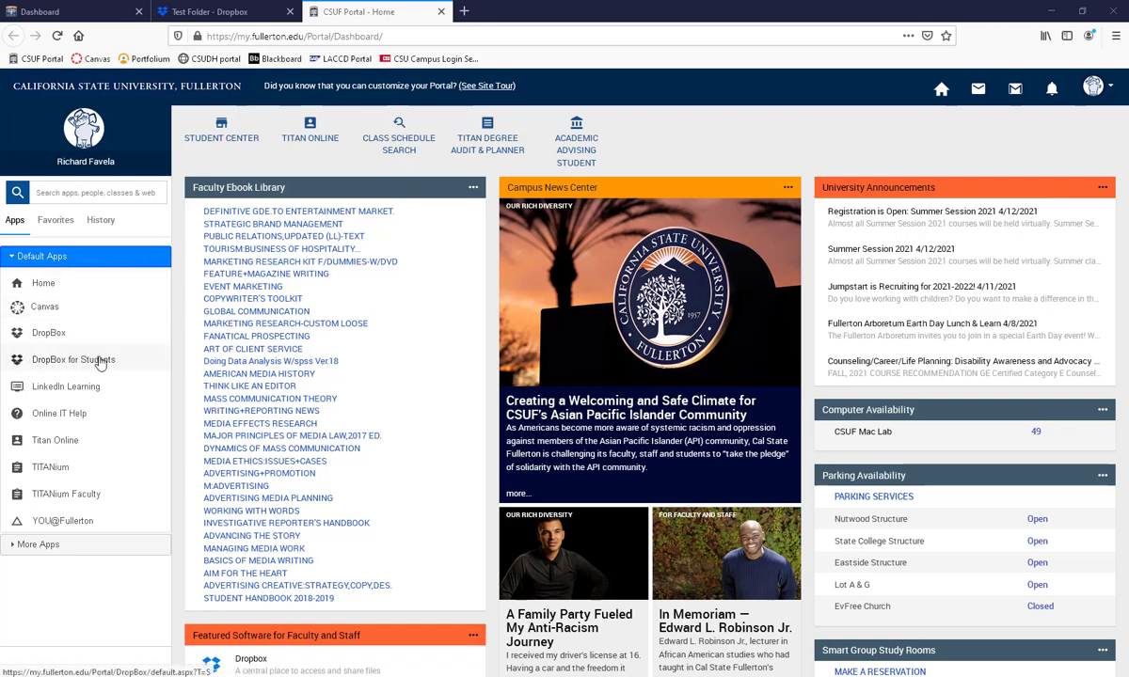
Switch to the browser tab showing the empty Dropbox Test Folder.
click(239, 10)
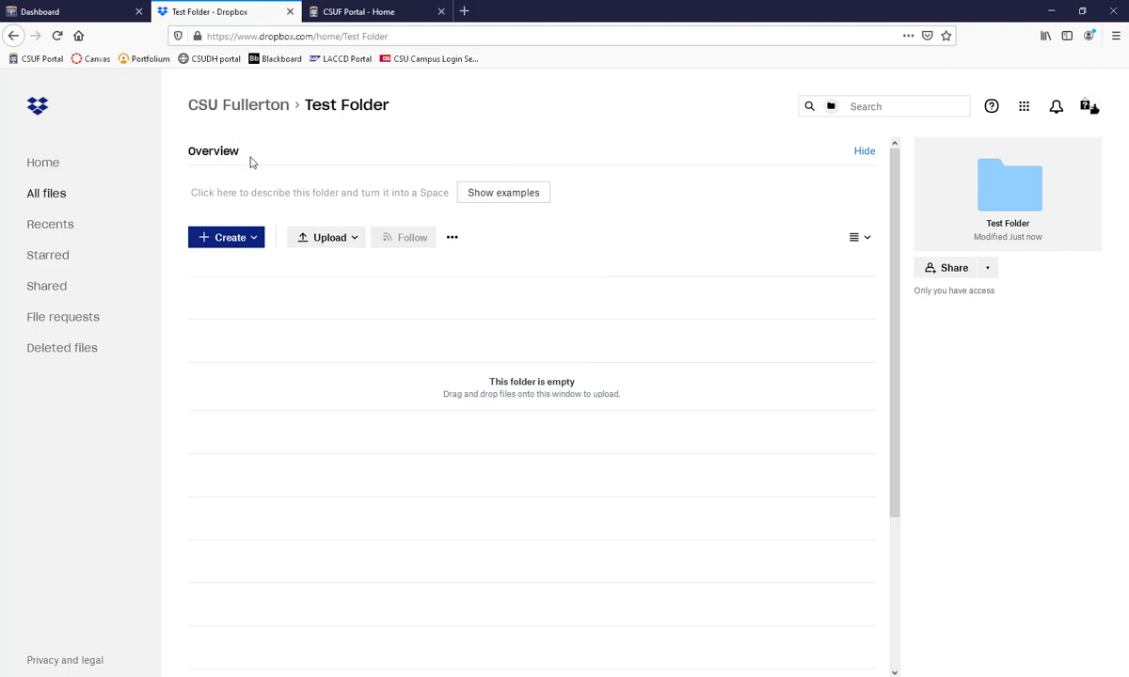
Create a new folder named 'PROJECT FOUR Video' inside Test Folder.
click(249, 243)
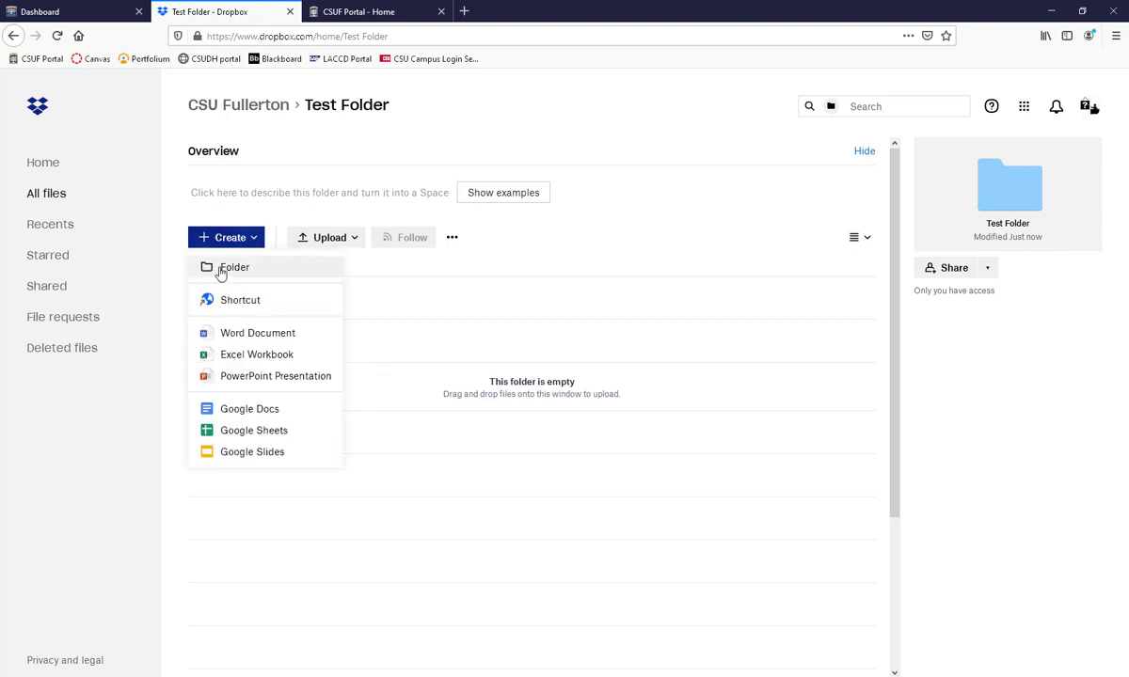
click(241, 273)
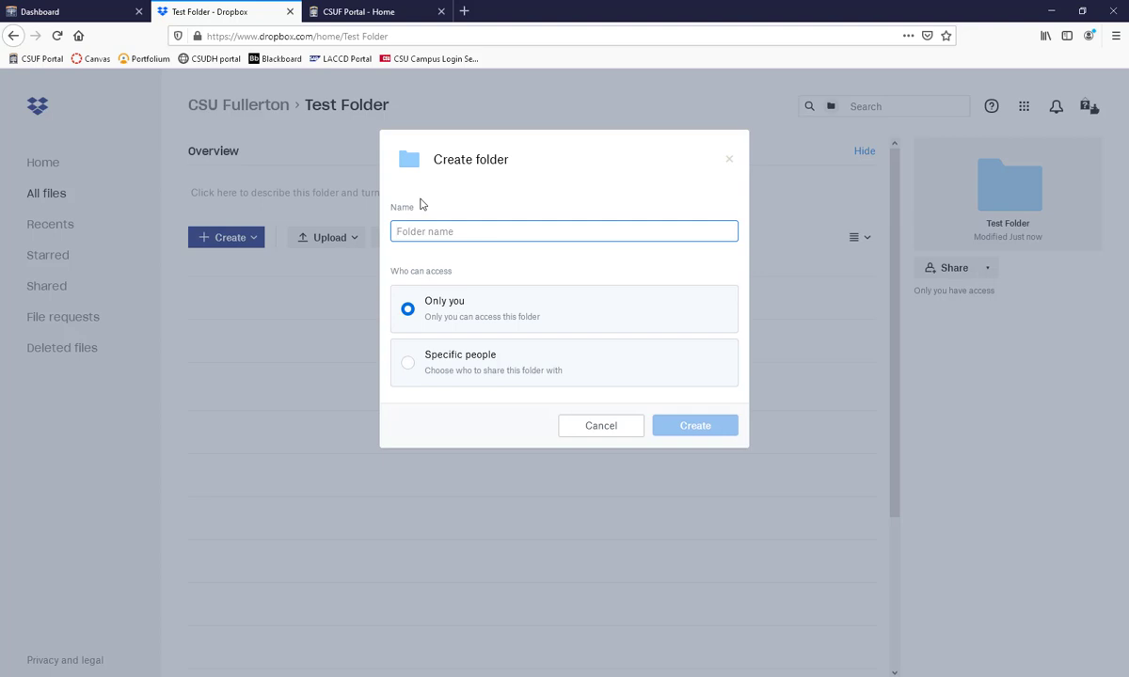
text(PROJECT FOUR Vo)
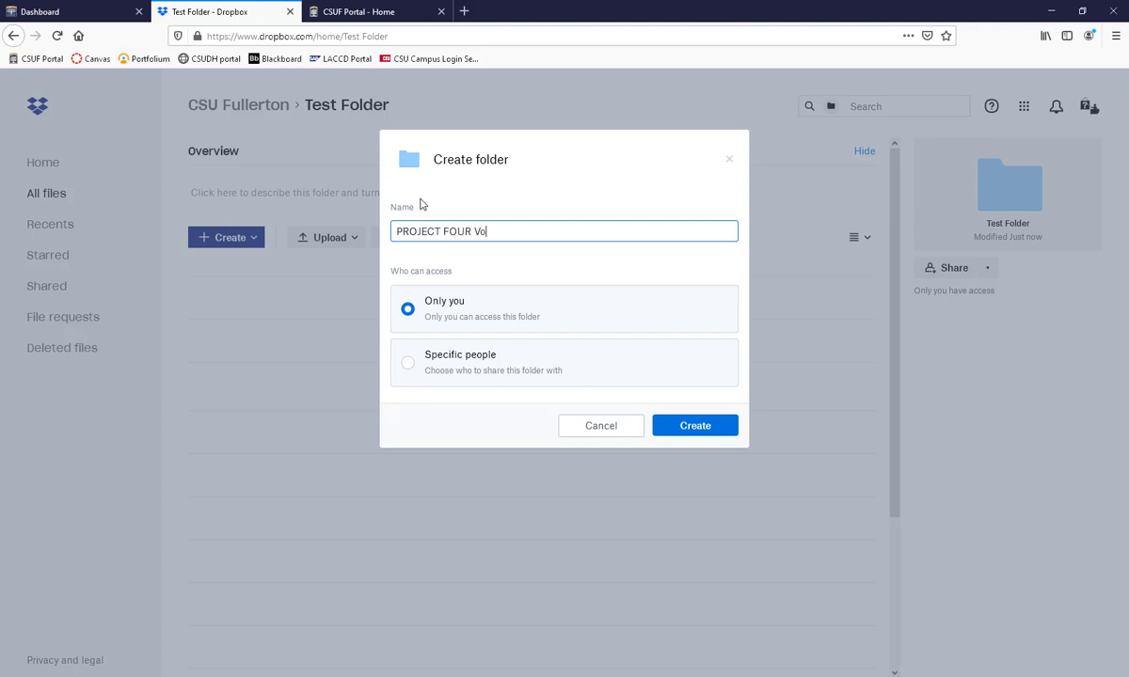
text(ideo)
click(679, 428)
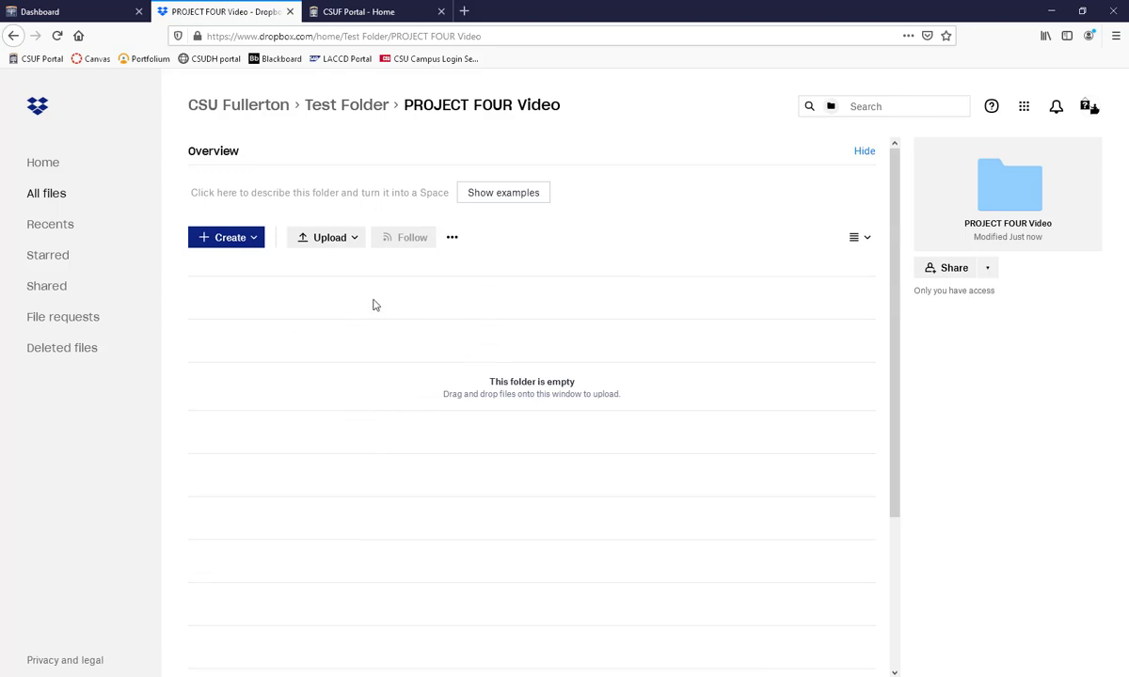
Upload p4-shrimp-cocktail-500 from the Desktop's PROJECT FIVE folder into PROJECT FOUR Video.
click(316, 246)
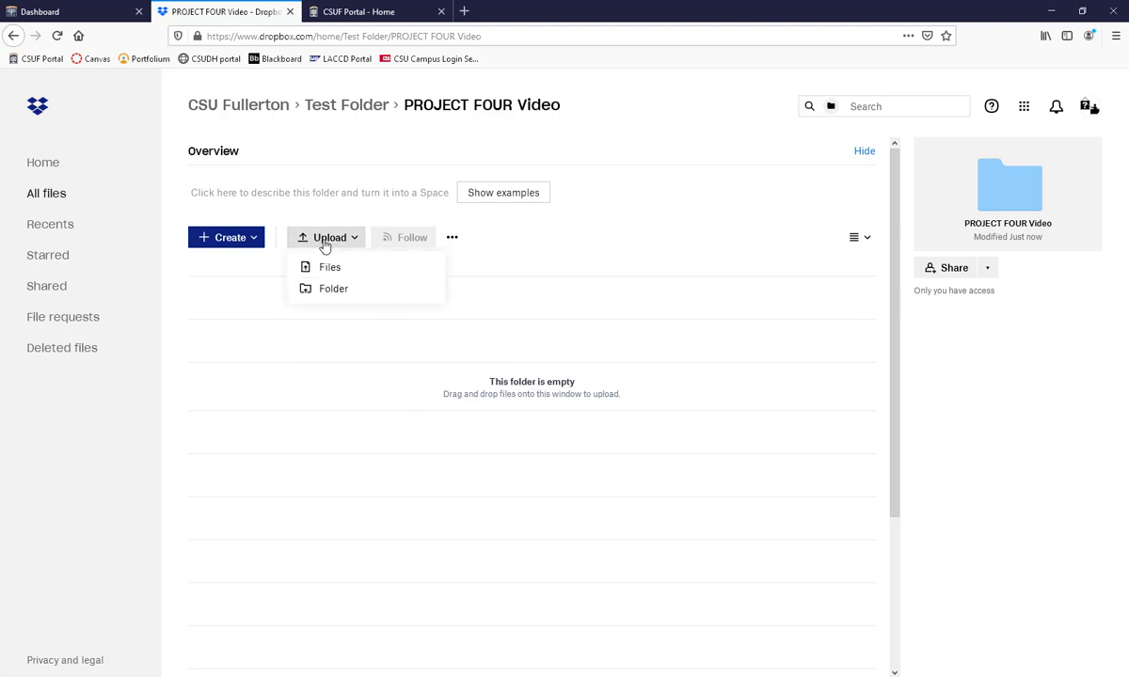
click(330, 270)
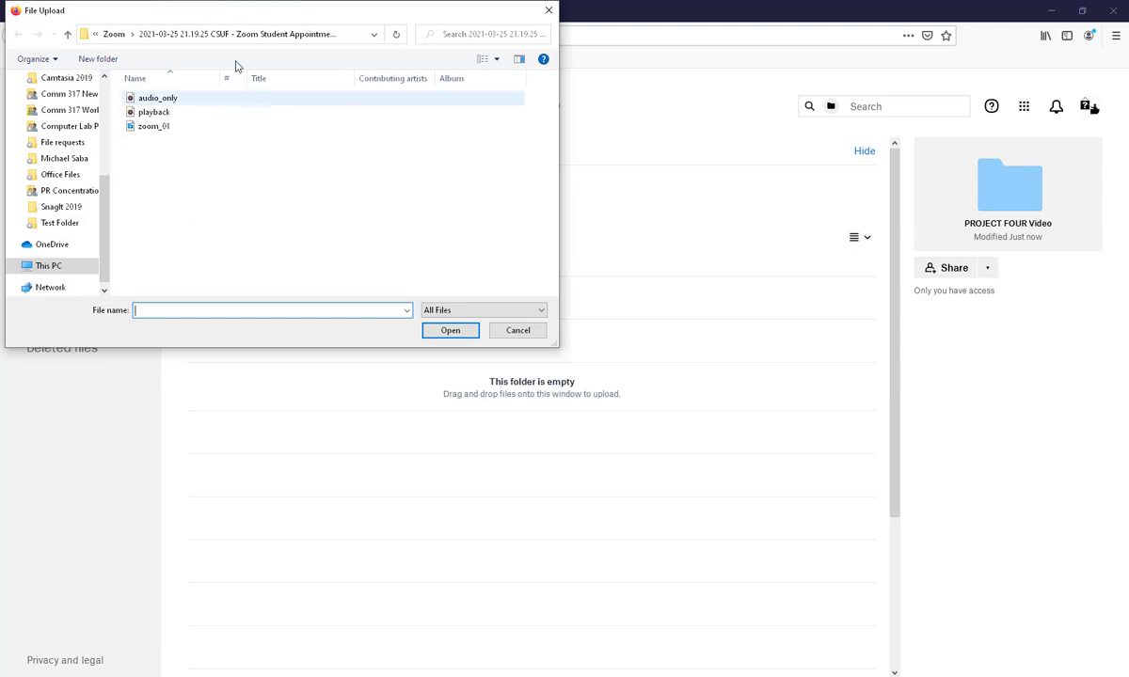
drag(106, 207, 106, 111)
click(65, 104)
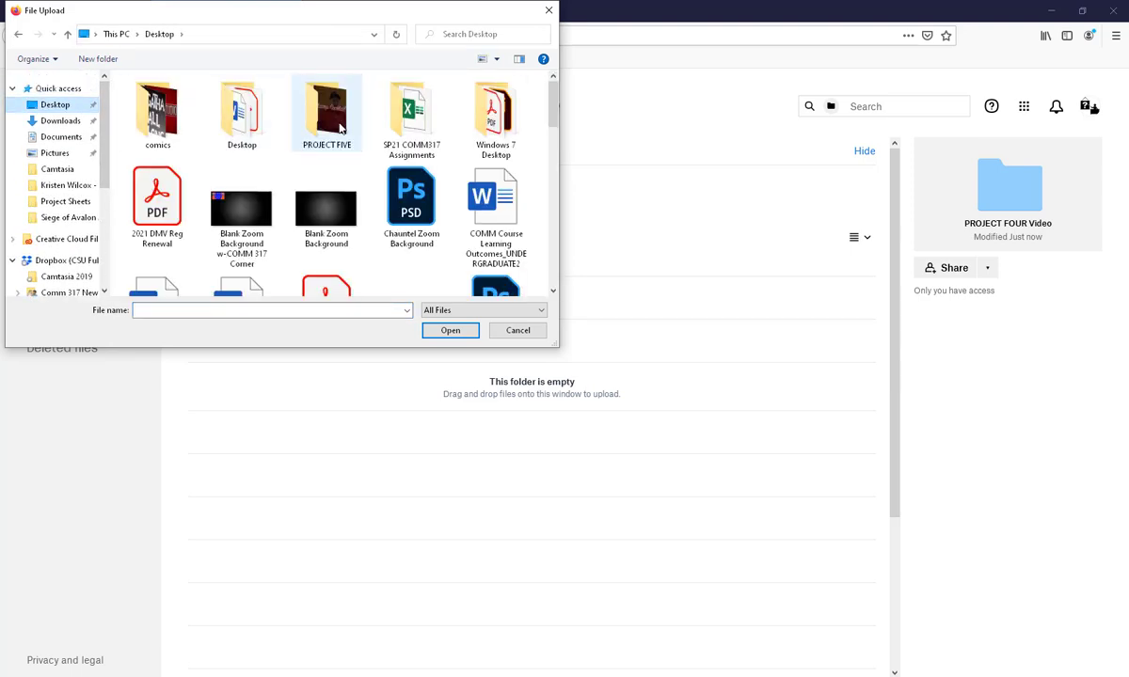
double_click(340, 128)
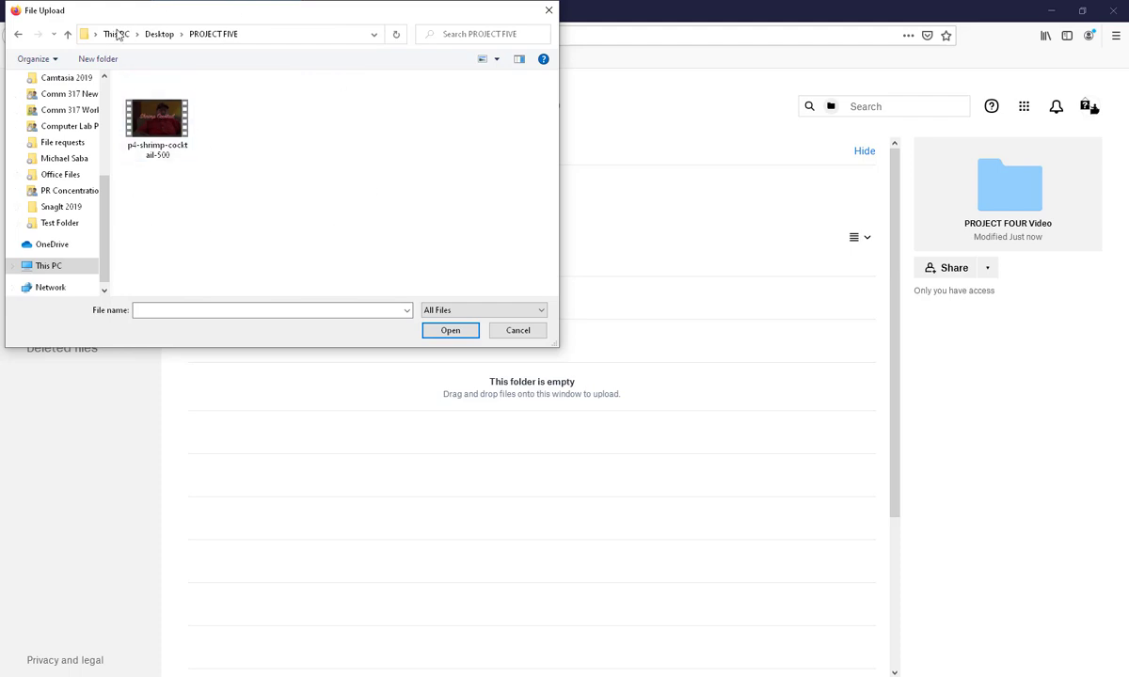
click(158, 141)
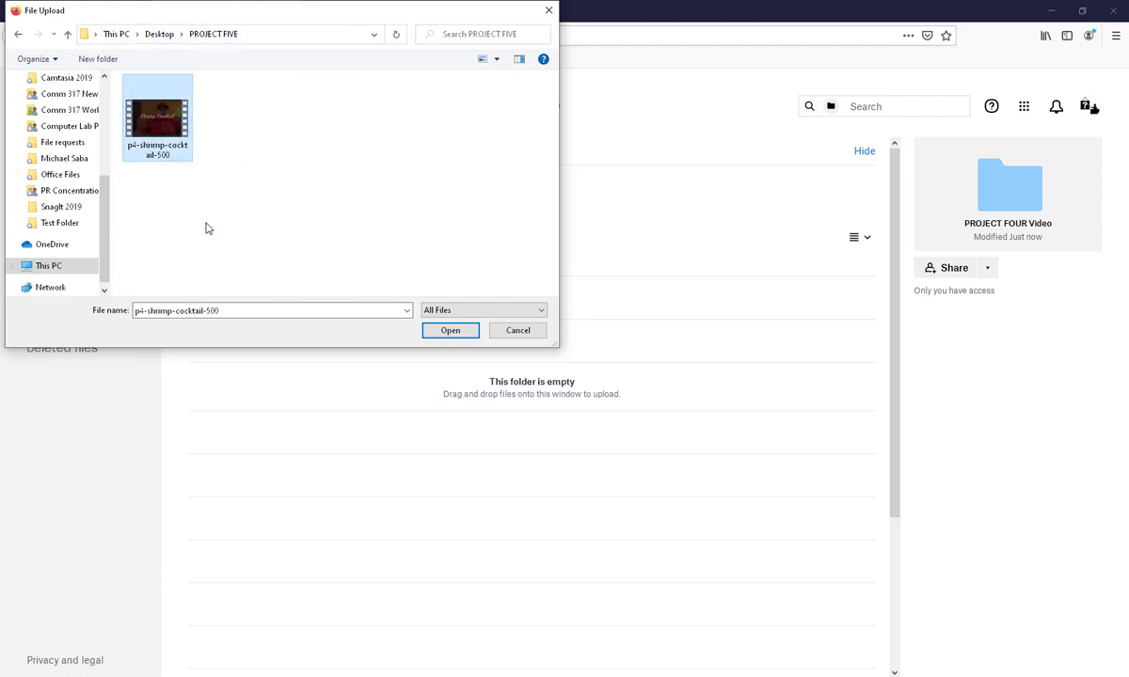
click(449, 330)
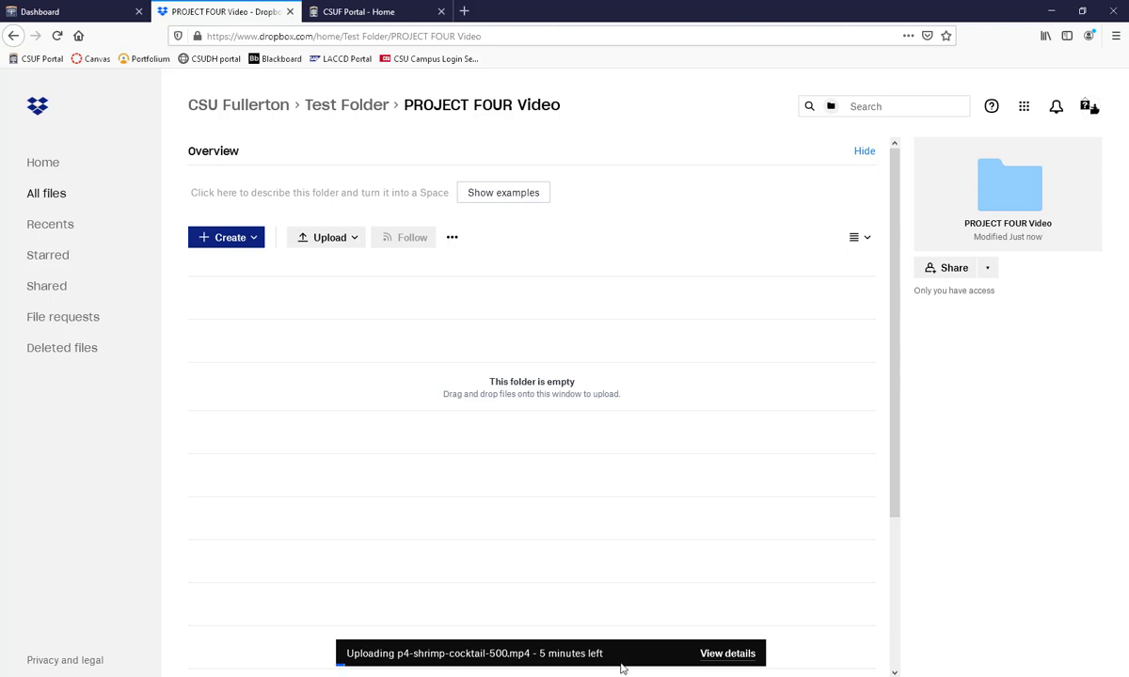
Follow the upload details until p4-shrimp-cocktail-500.mp4 finishes uploading.
click(726, 653)
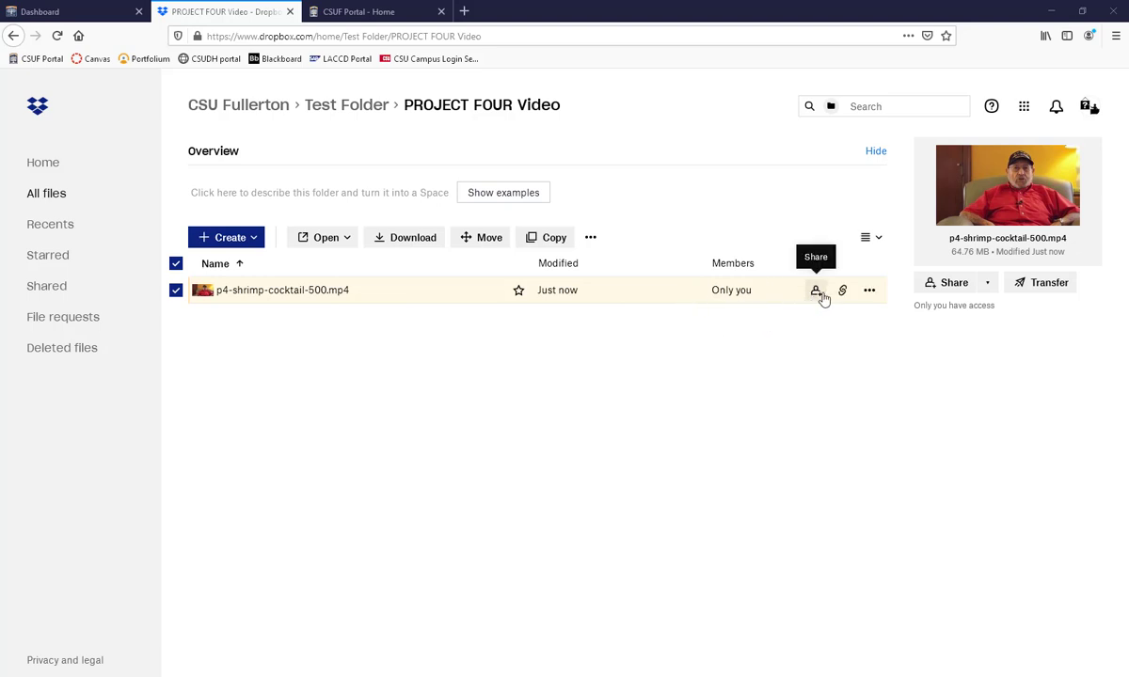
Bring up the Share dialog for p4-shrimp-cocktail-500.mp4 from its file row.
click(868, 293)
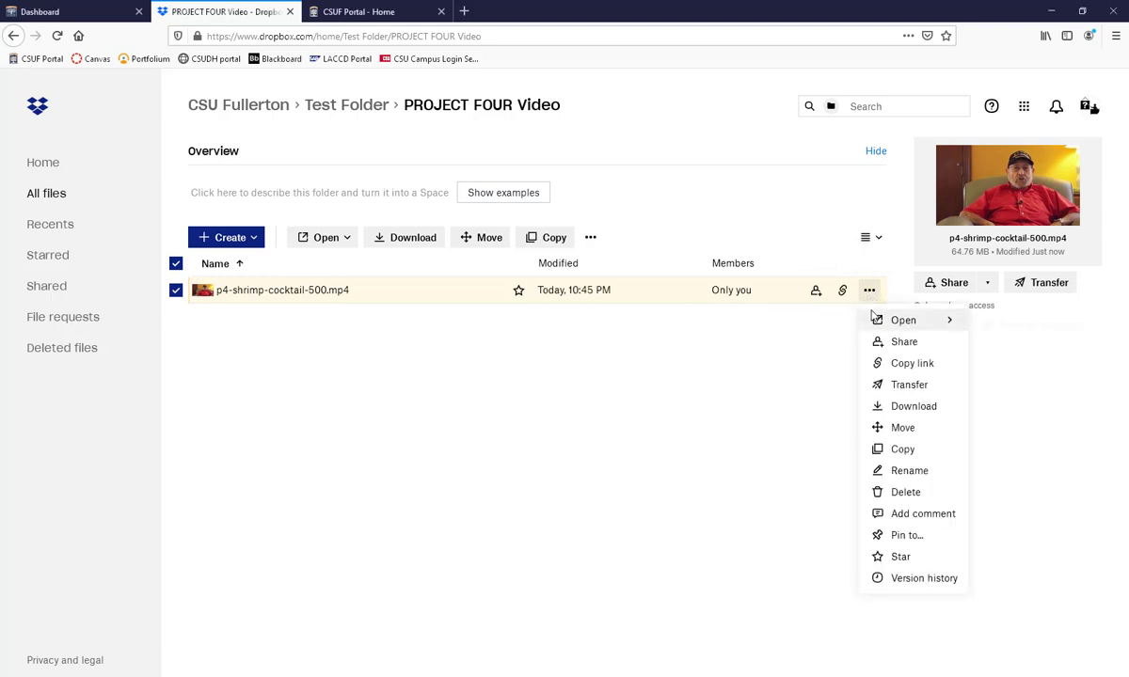
mouse_move(870, 318)
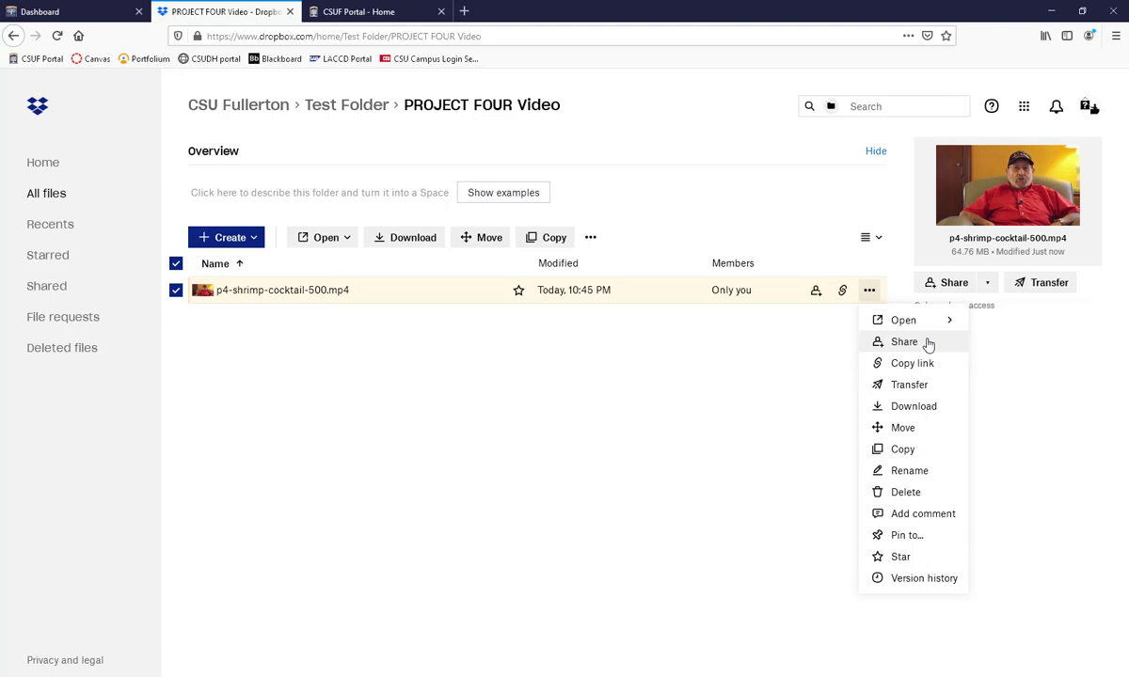
click(814, 331)
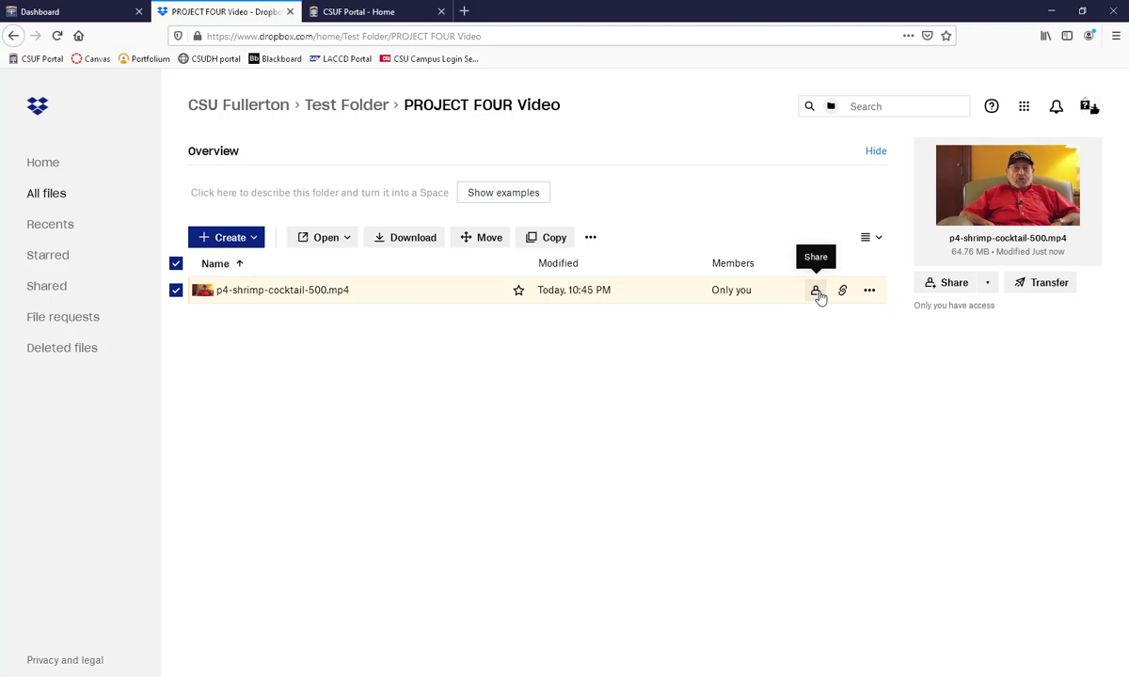
click(815, 293)
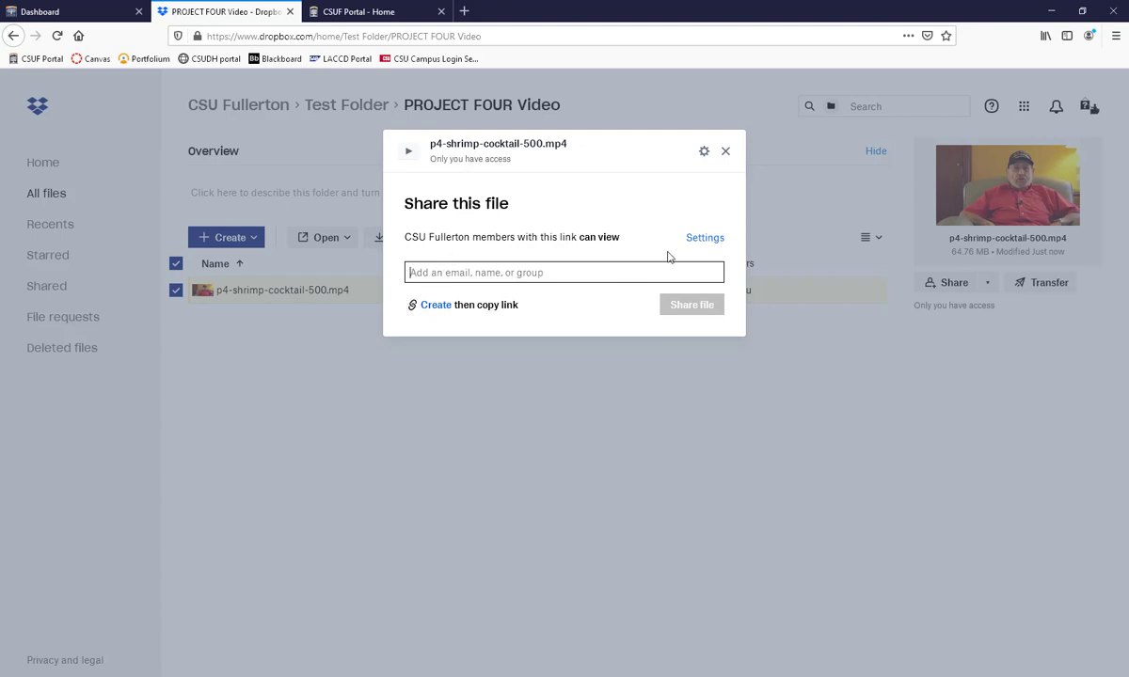
Create a view link with 'Anyone with link' access, save it, and copy the link.
click(706, 241)
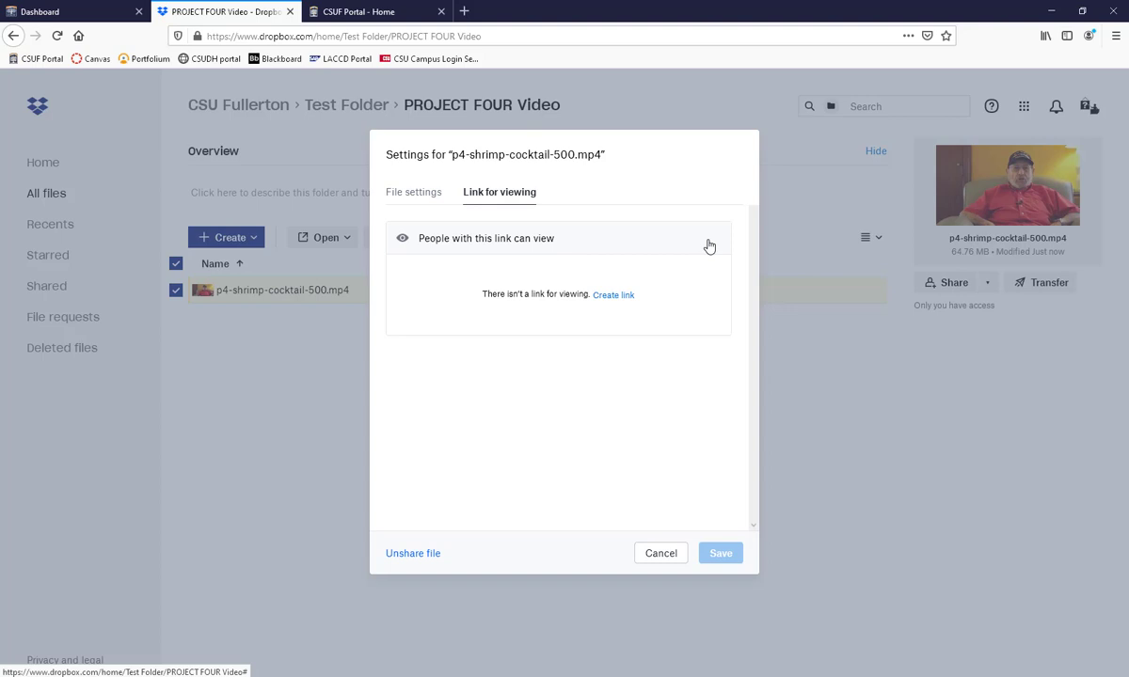
click(612, 295)
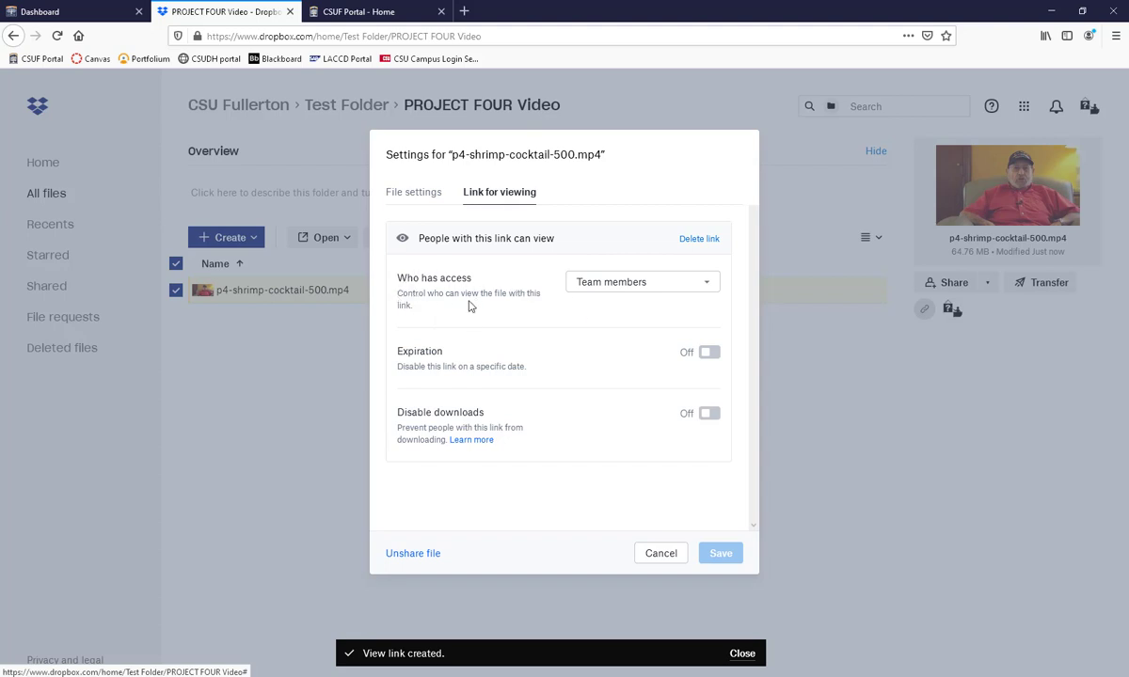
click(704, 287)
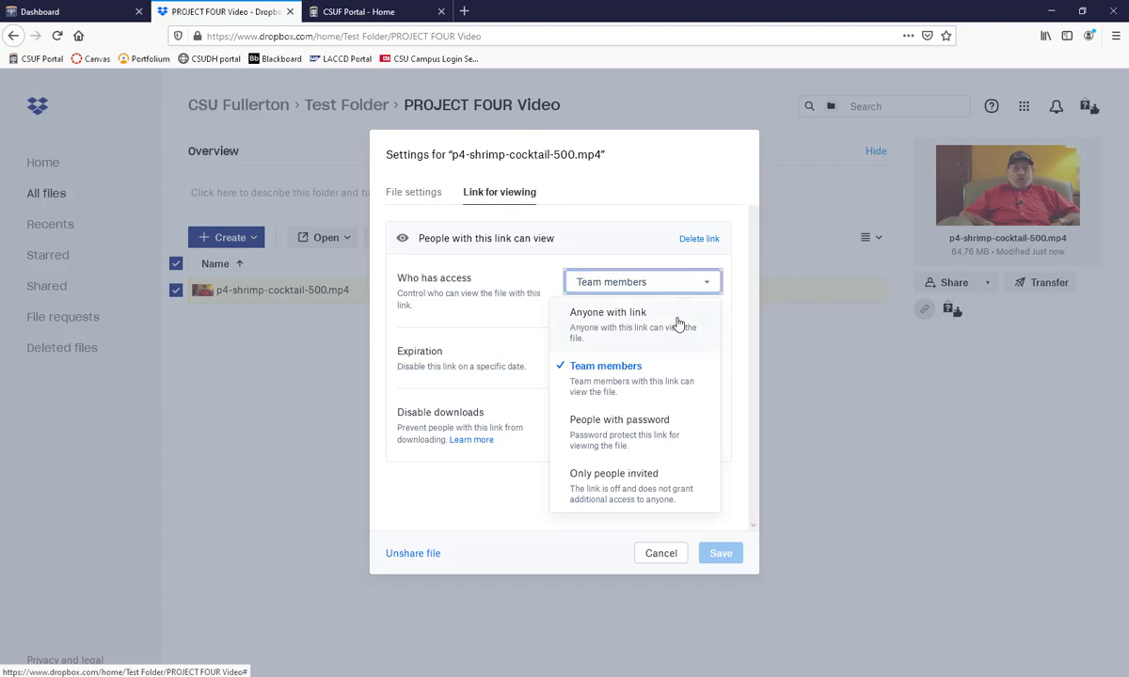
click(677, 324)
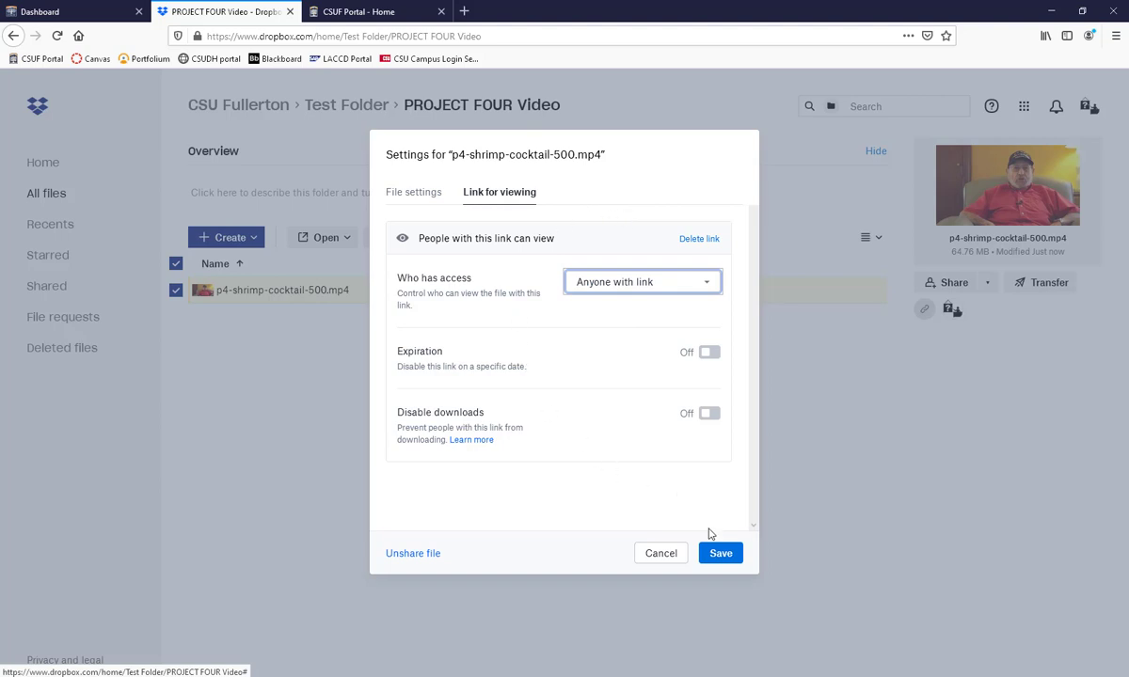
click(719, 556)
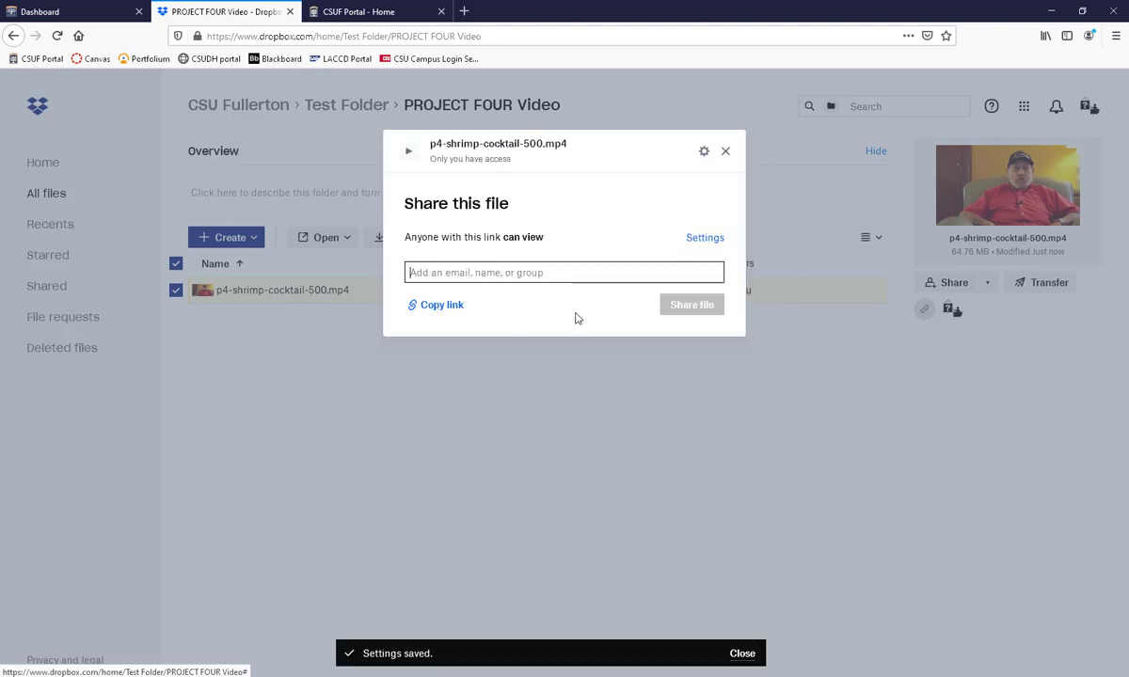
click(436, 305)
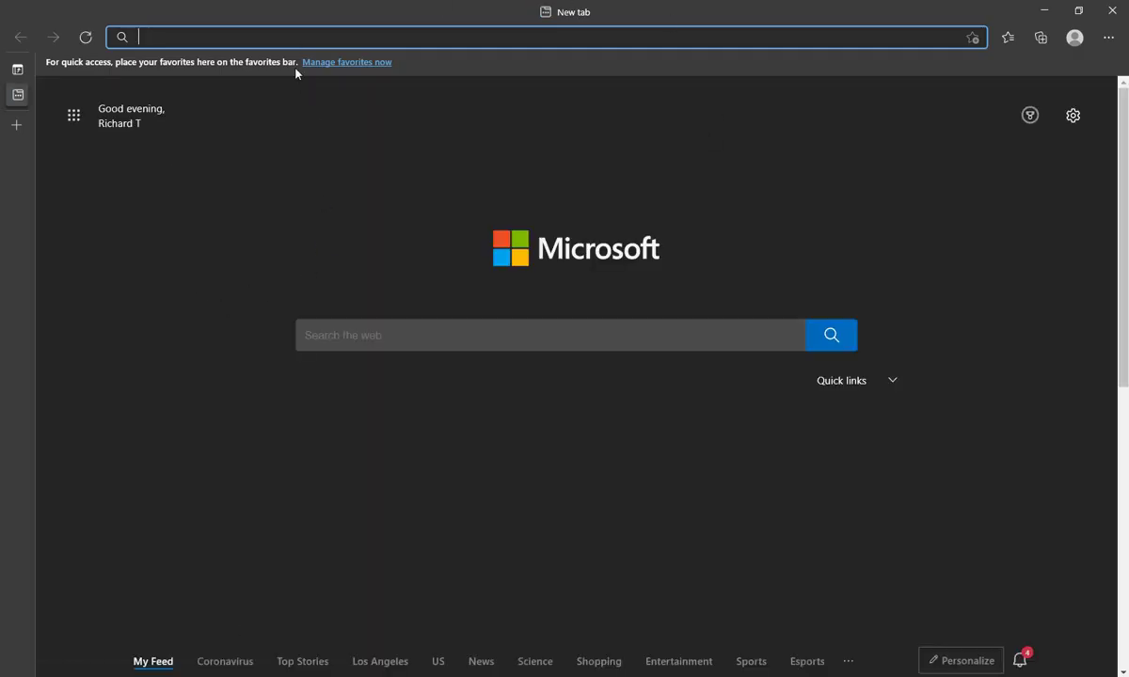
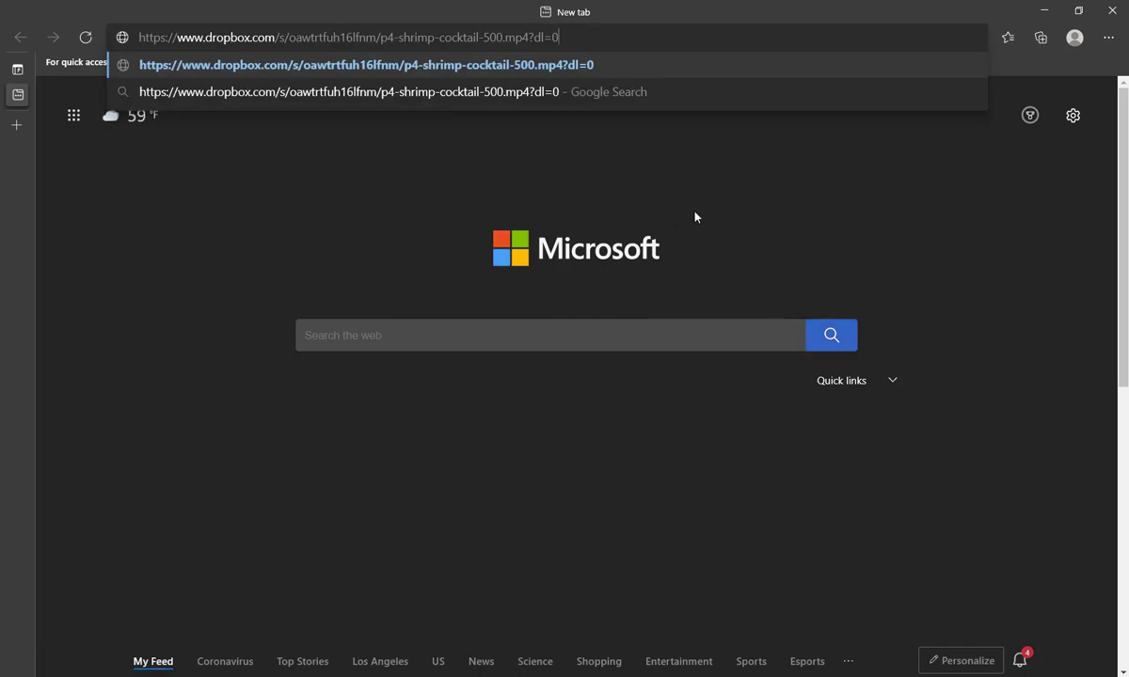
Load the copied public Dropbox link for p4-shrimp-cocktail-500.mp4 in Edge.
key(Return)
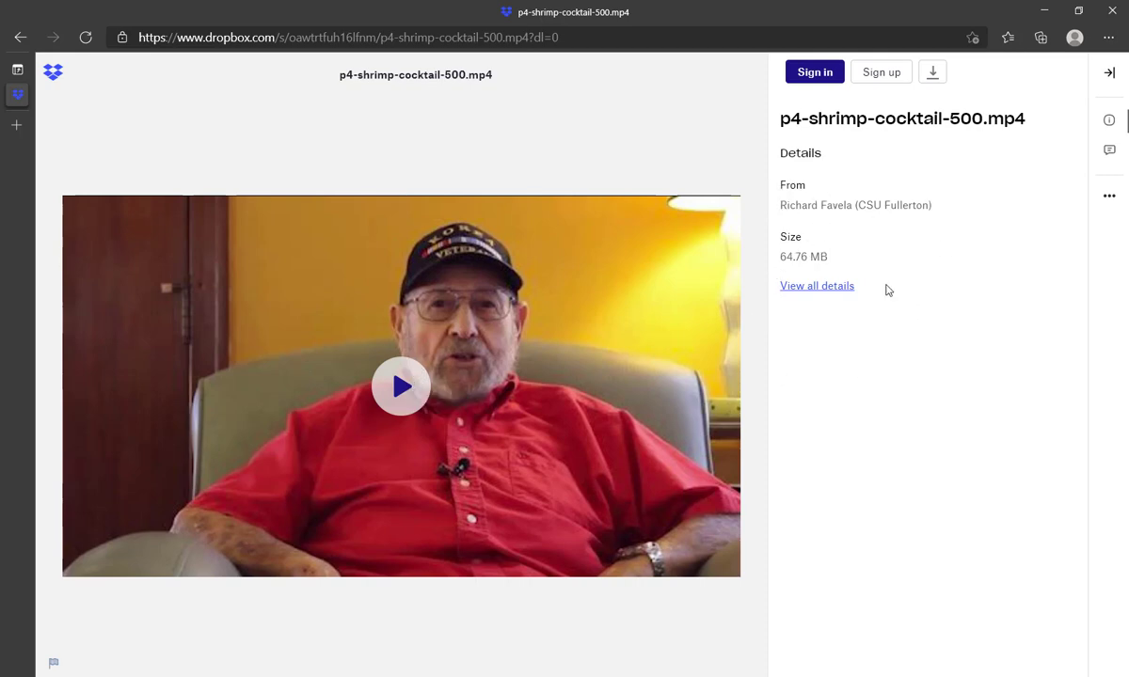
Play the shared video, pause it at 0:07, and rewind it to 0:00.
click(402, 391)
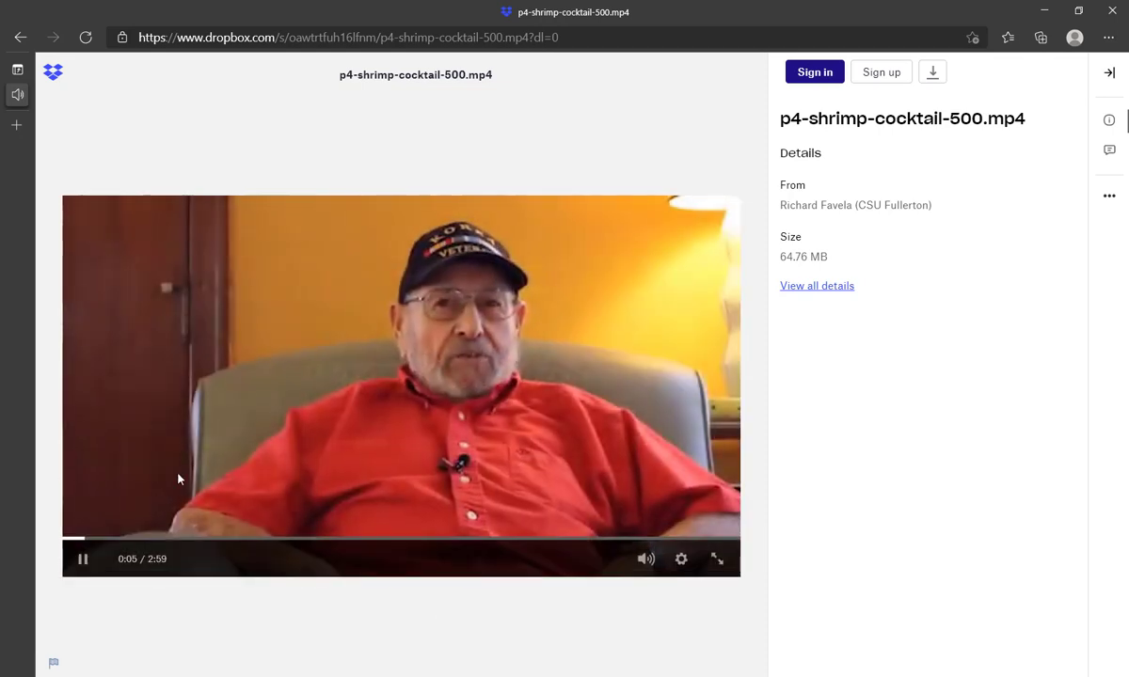
click(82, 559)
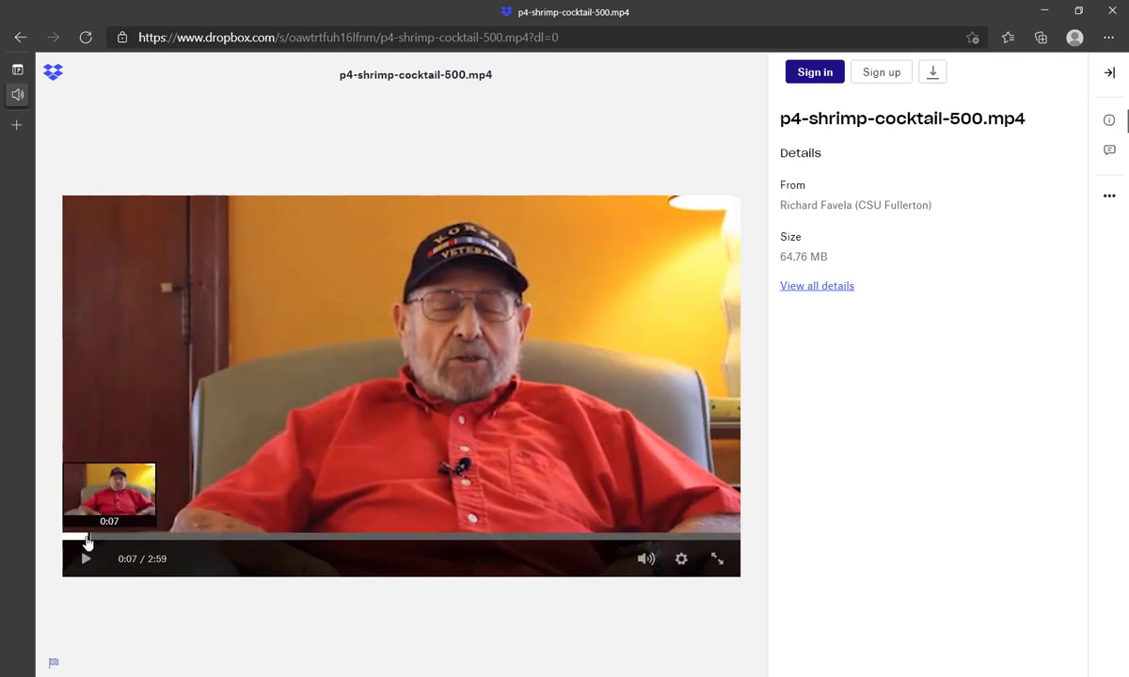
click(65, 537)
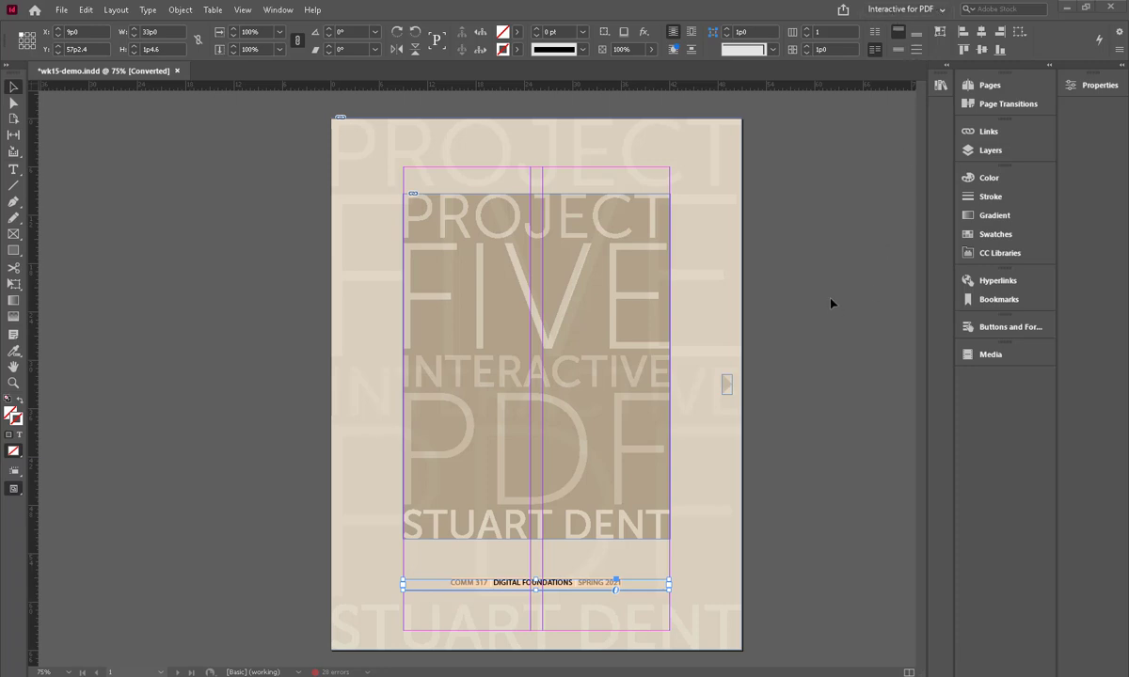
Deselect the footer frame and scroll to the page 3 bio and Typography Poster spread.
click(800, 349)
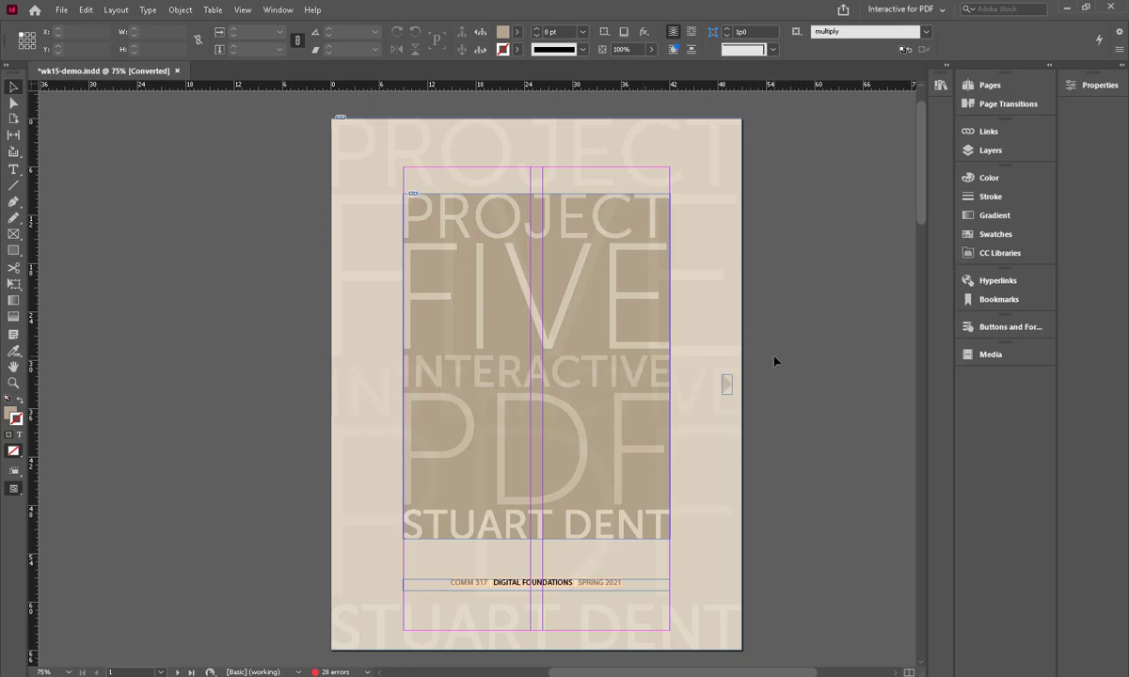
scroll(774, 361, down, 10)
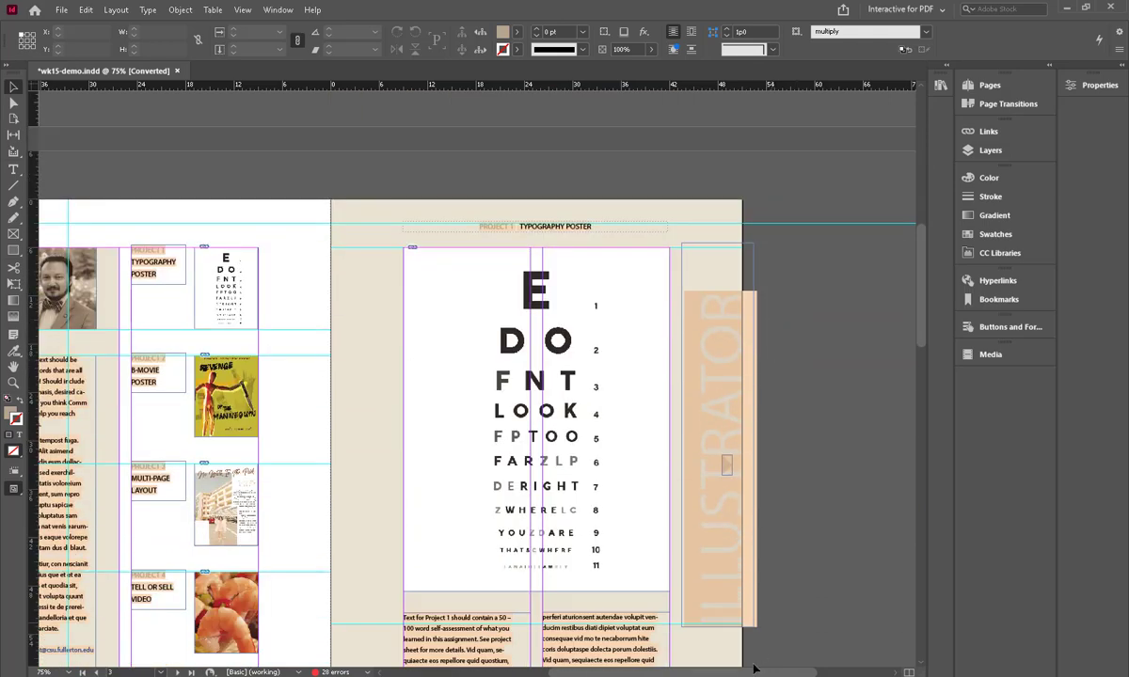
scroll(564, 423, left, 3)
scroll(451, 489, down, 2)
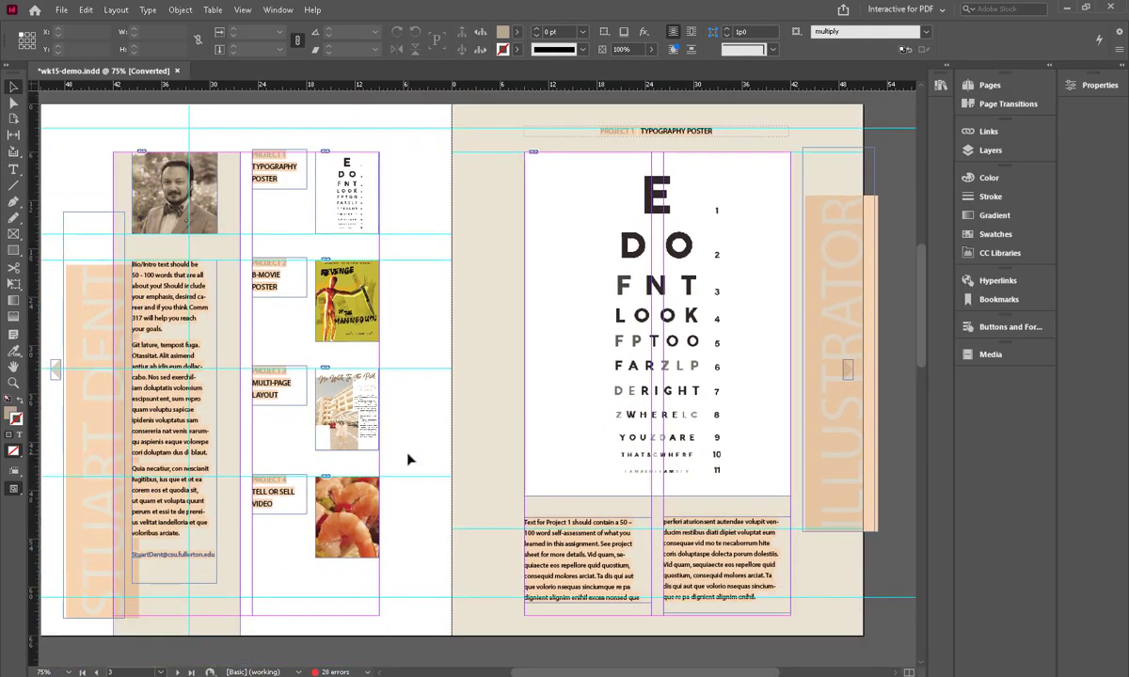
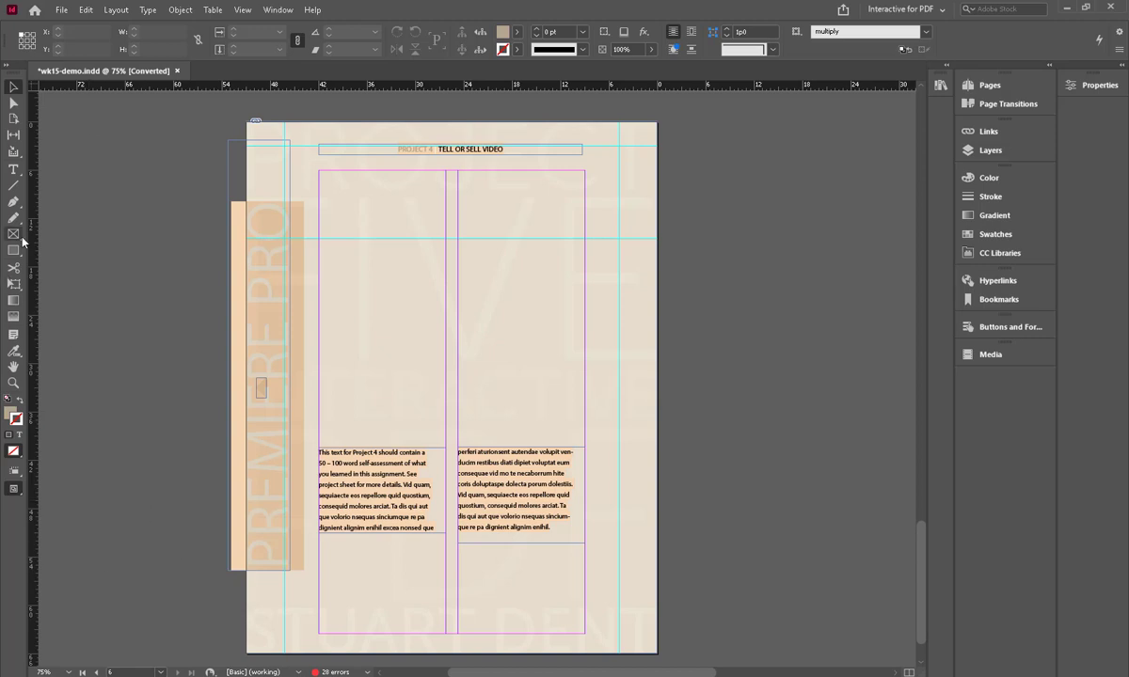
Pick the Rectangle Frame tool from the toolbar.
click(13, 234)
Draw a 32p0 × 16p4.2 graphics frame across both columns above the text, then choose File > Place.
drag(320, 245, 584, 378)
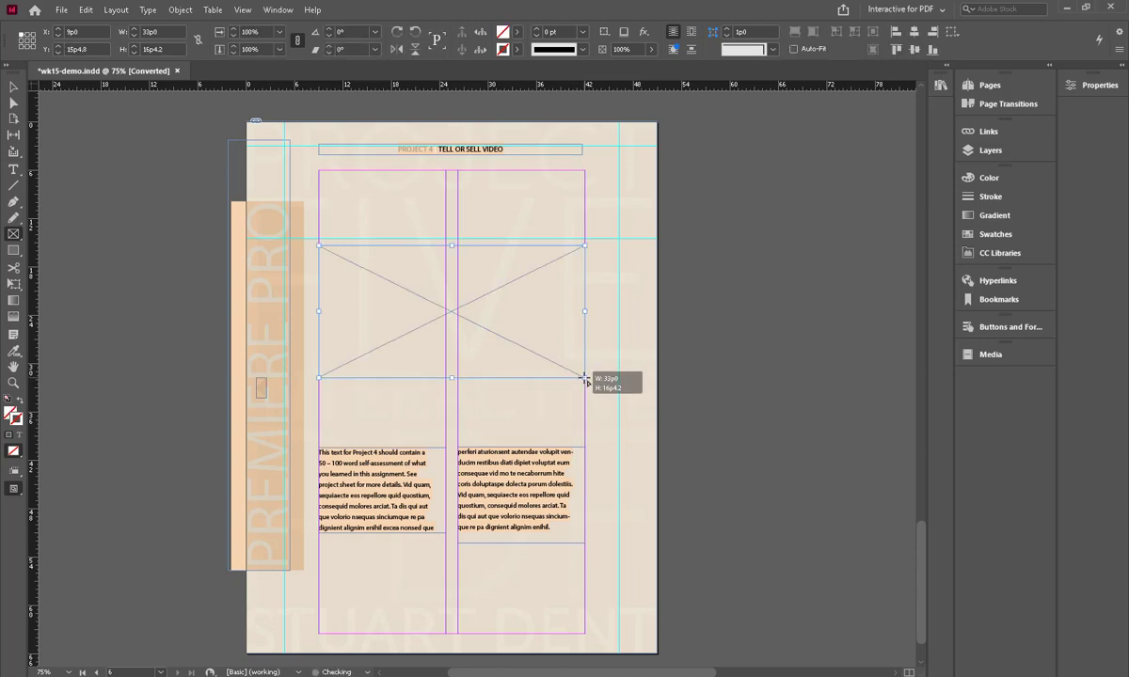
click(61, 9)
click(112, 198)
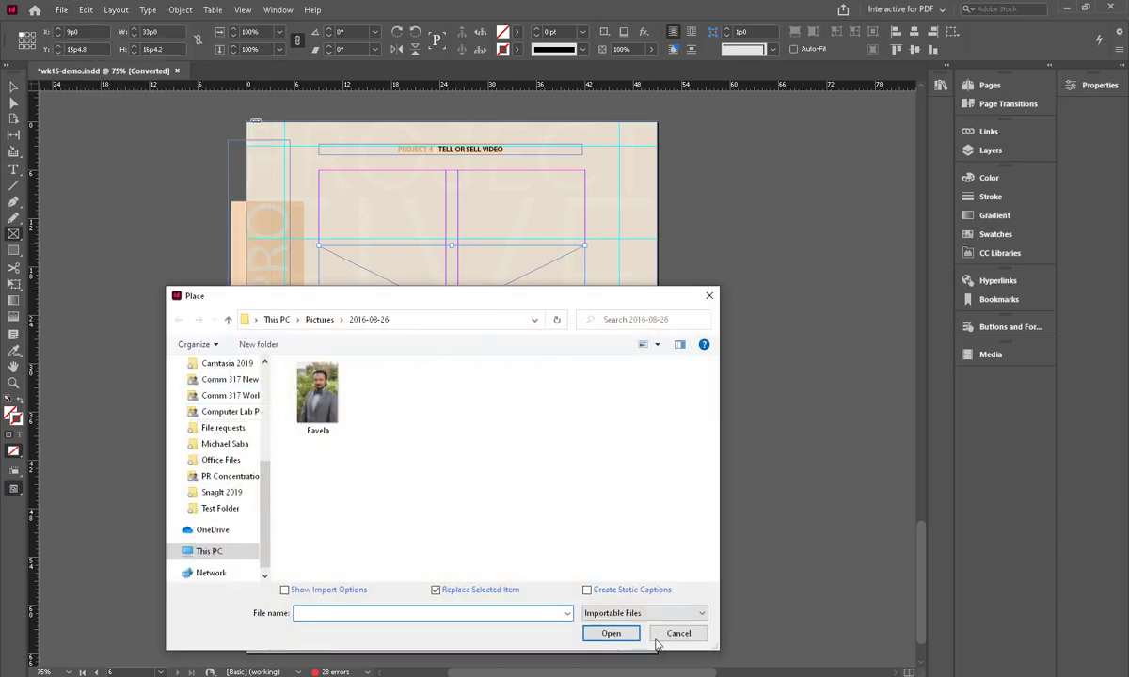
Place 'PROJECT FOUR Image' from Desktop/PROJECT FIVE into the new frame.
scroll(234, 414, up, 4)
click(217, 390)
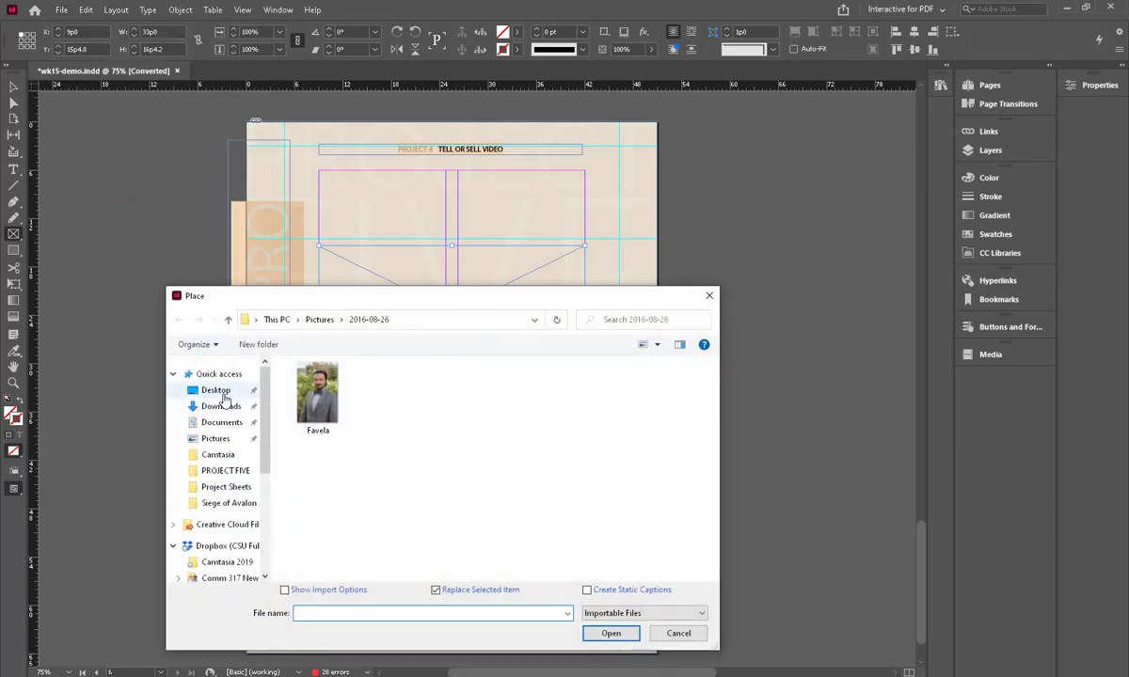
double_click(510, 415)
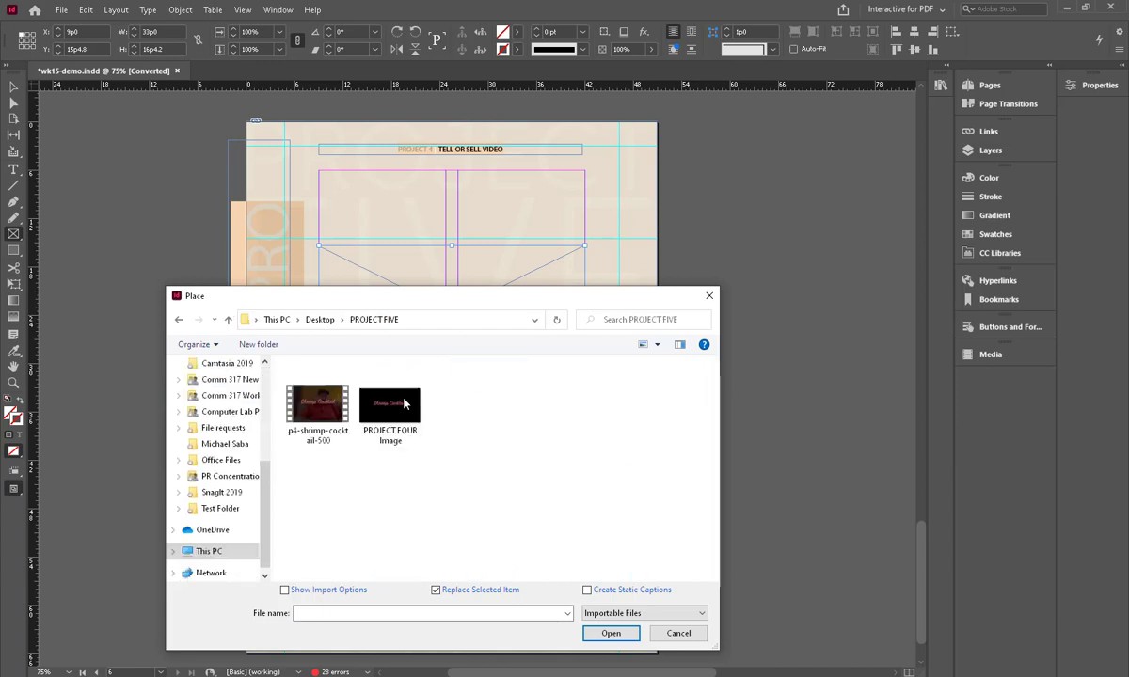
click(391, 413)
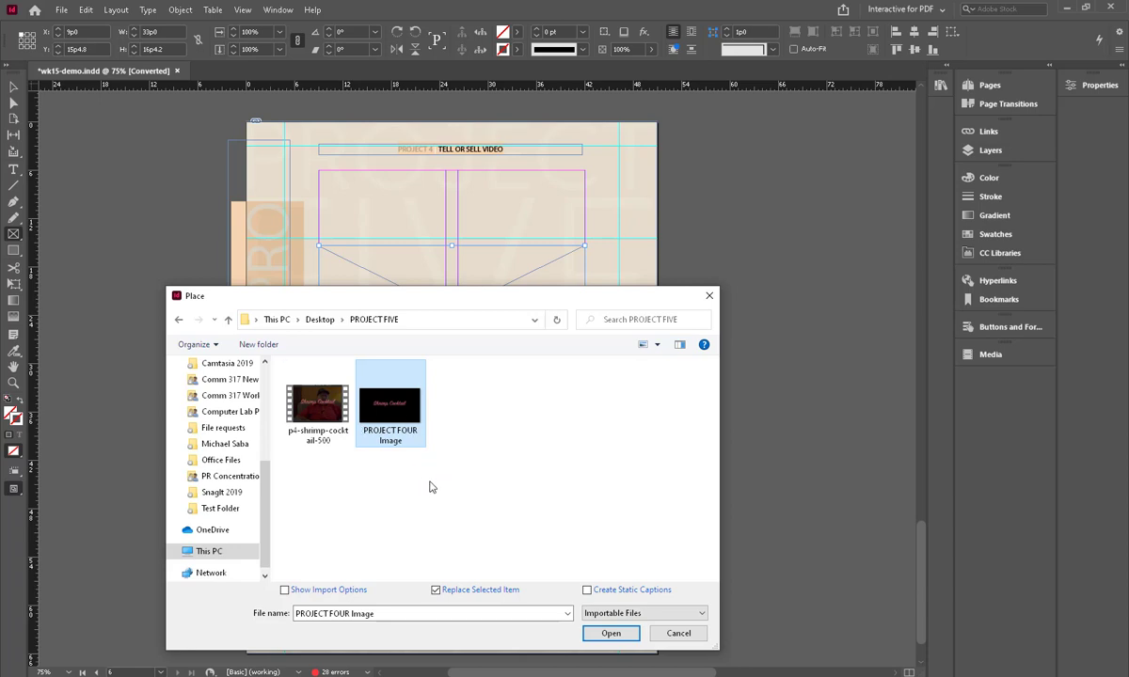
click(611, 633)
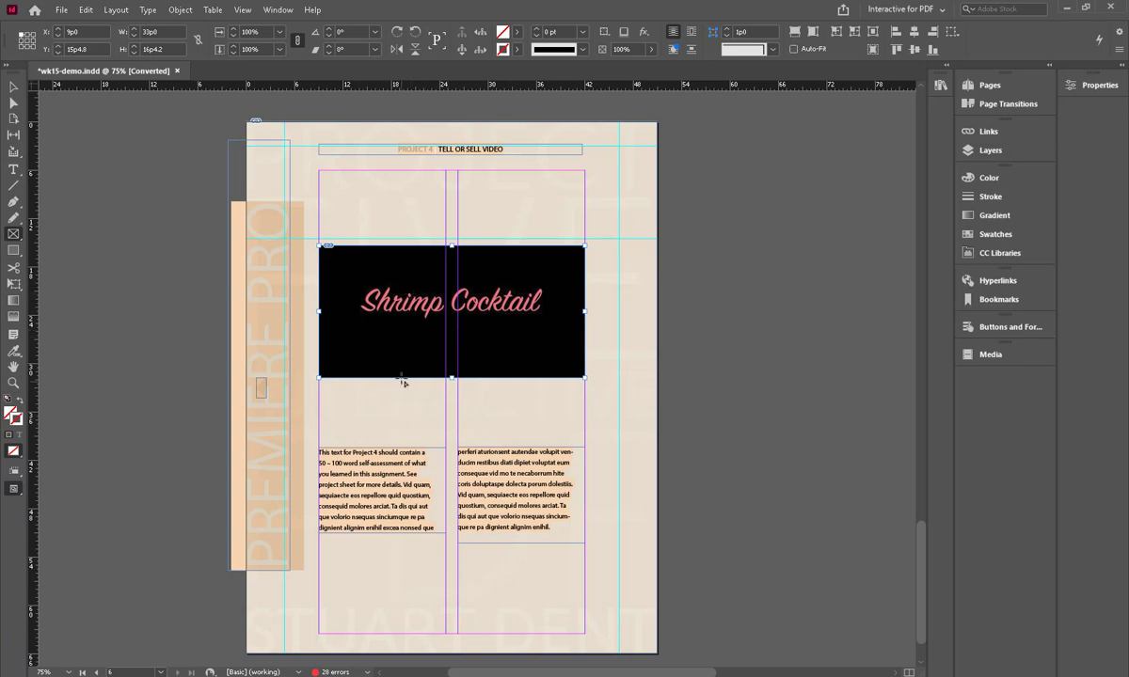
Nudge the Shrimp Cocktail image frame slightly down, then open and close the Hyperlinks panel.
click(13, 87)
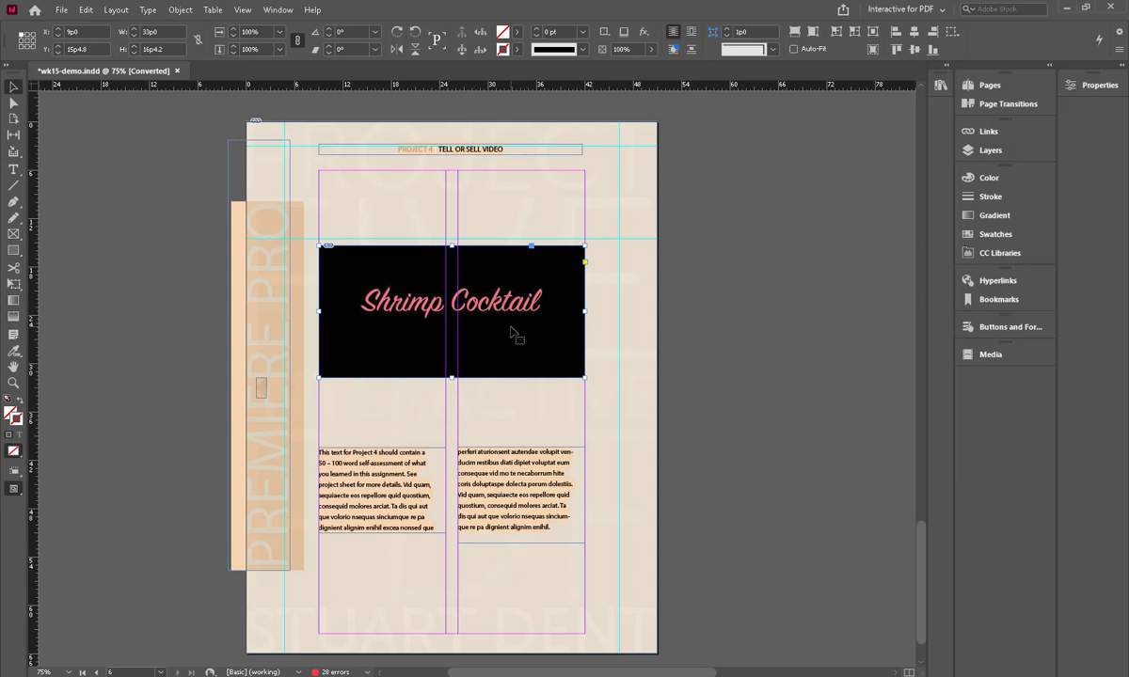
drag(511, 329, 514, 339)
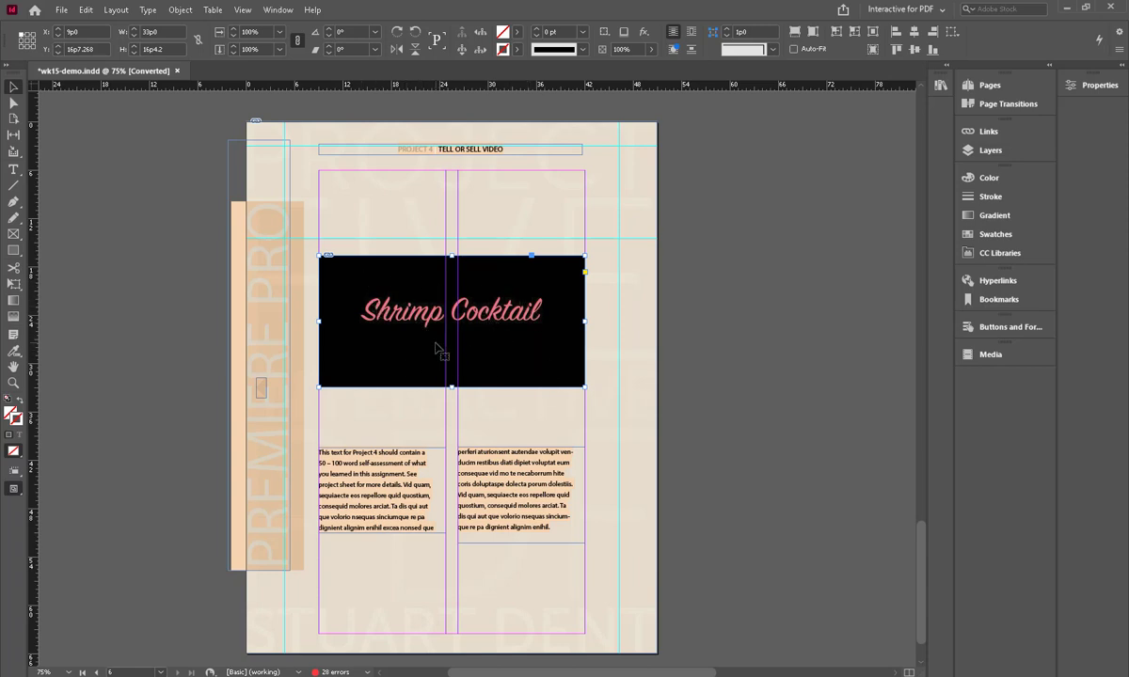
click(983, 282)
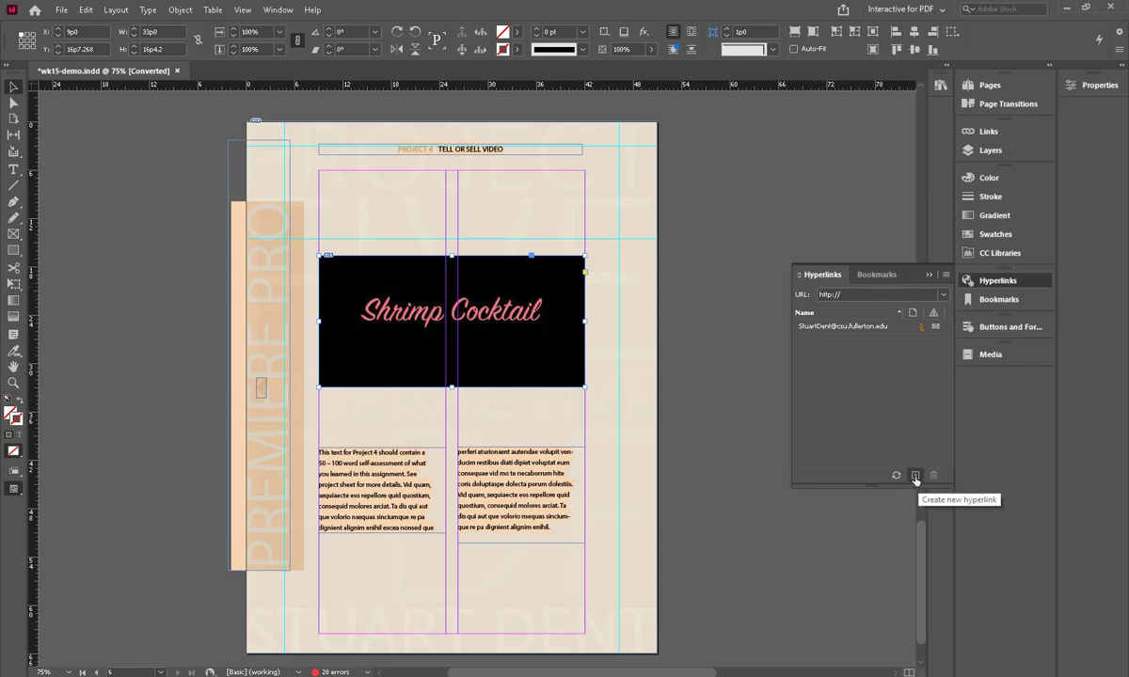
click(862, 526)
click(927, 276)
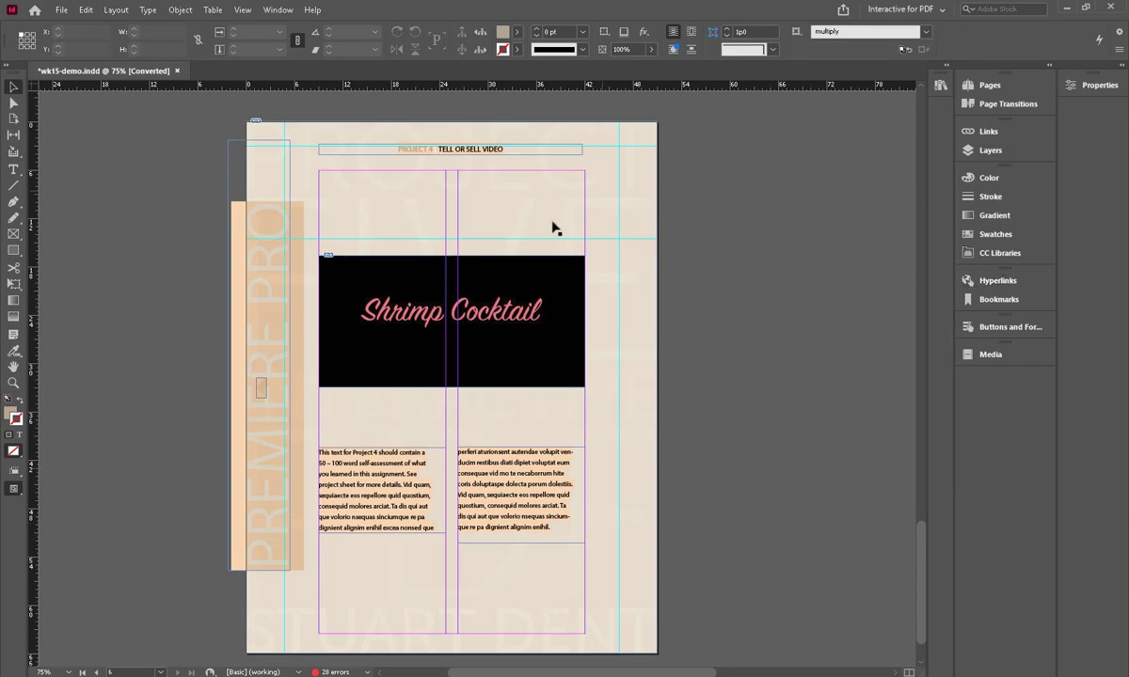
Start a new hyperlink on the Shrimp Cocktail image with Link To set to URL.
click(505, 301)
right_click(505, 301)
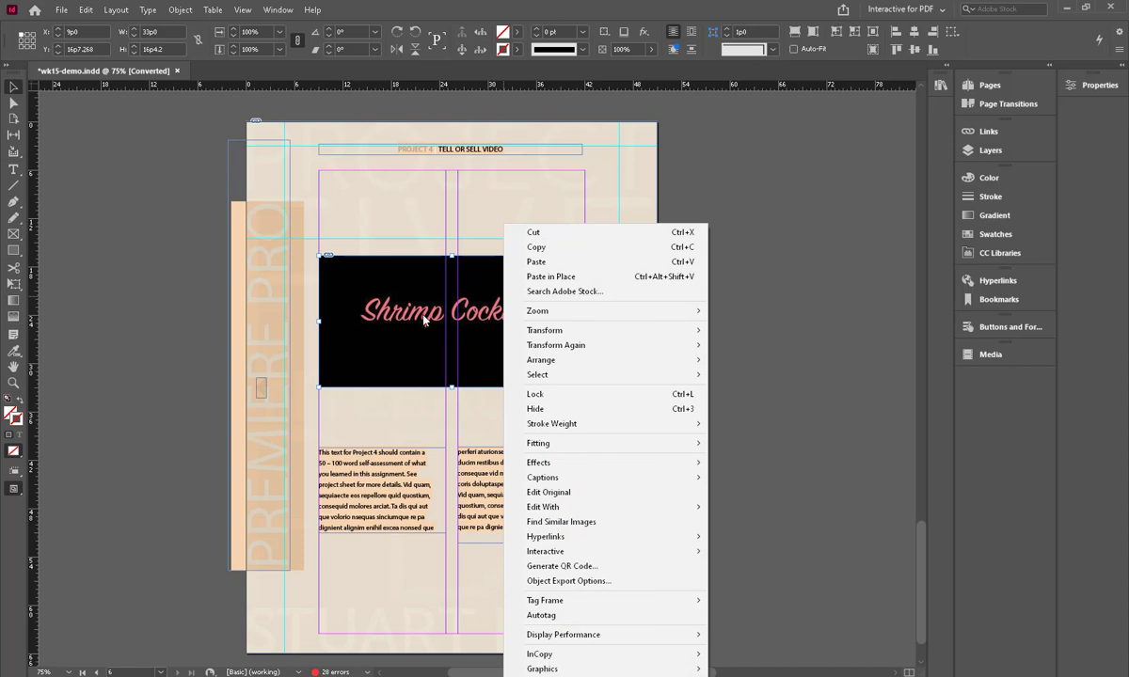
mouse_move(691, 536)
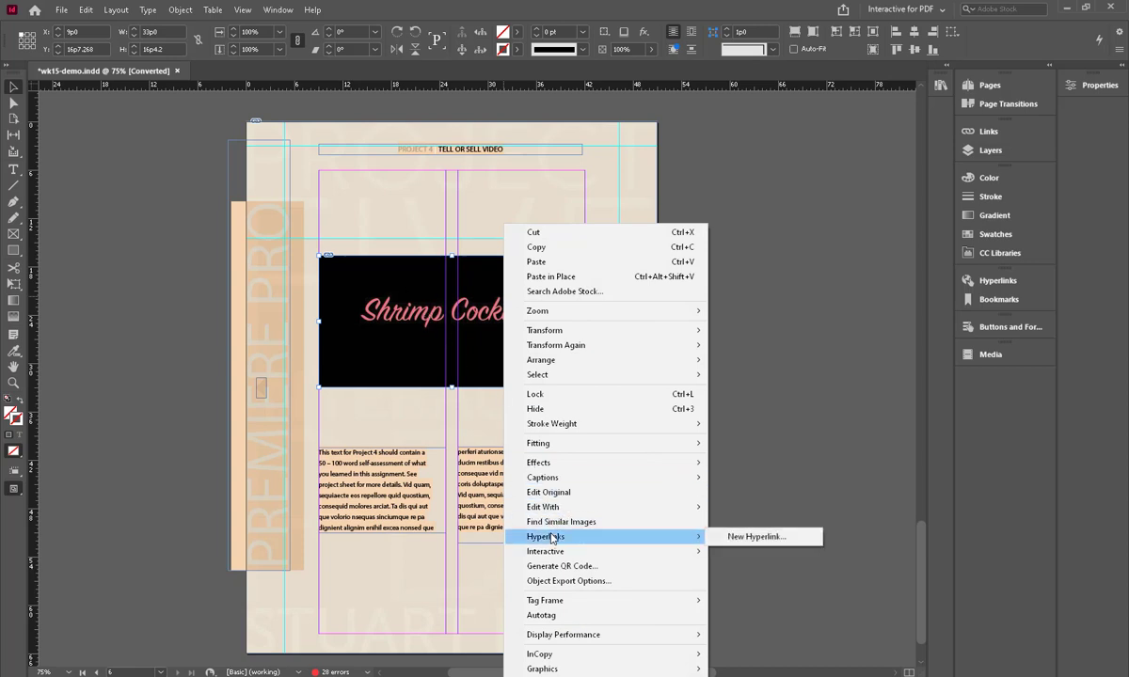
click(757, 537)
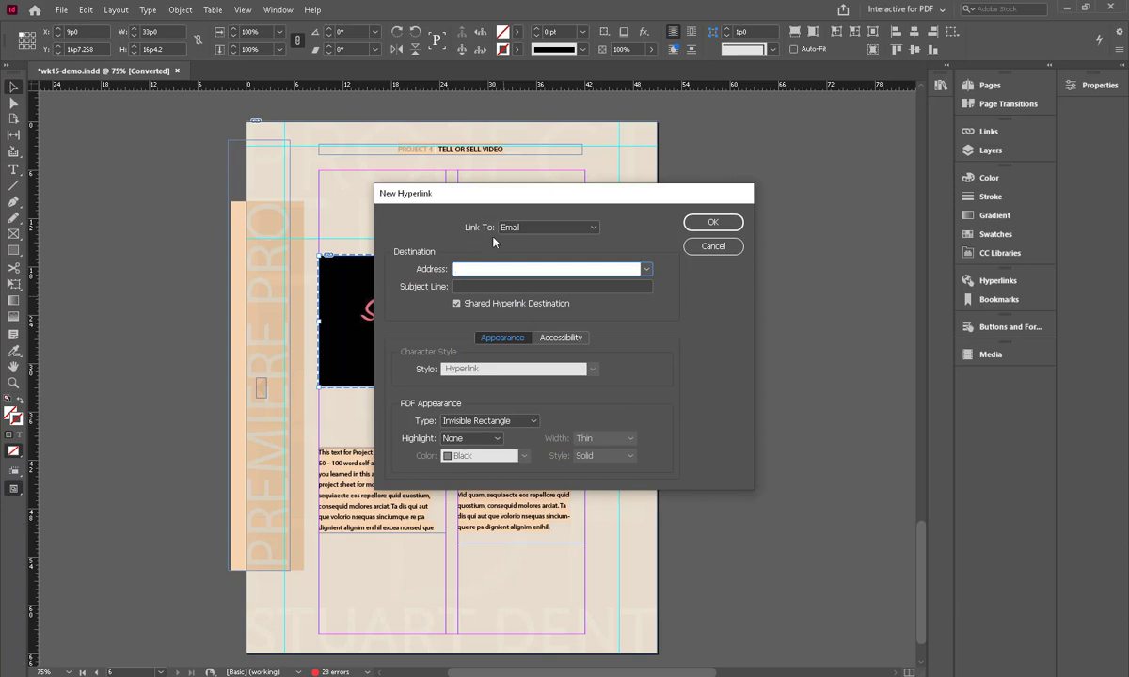
click(563, 229)
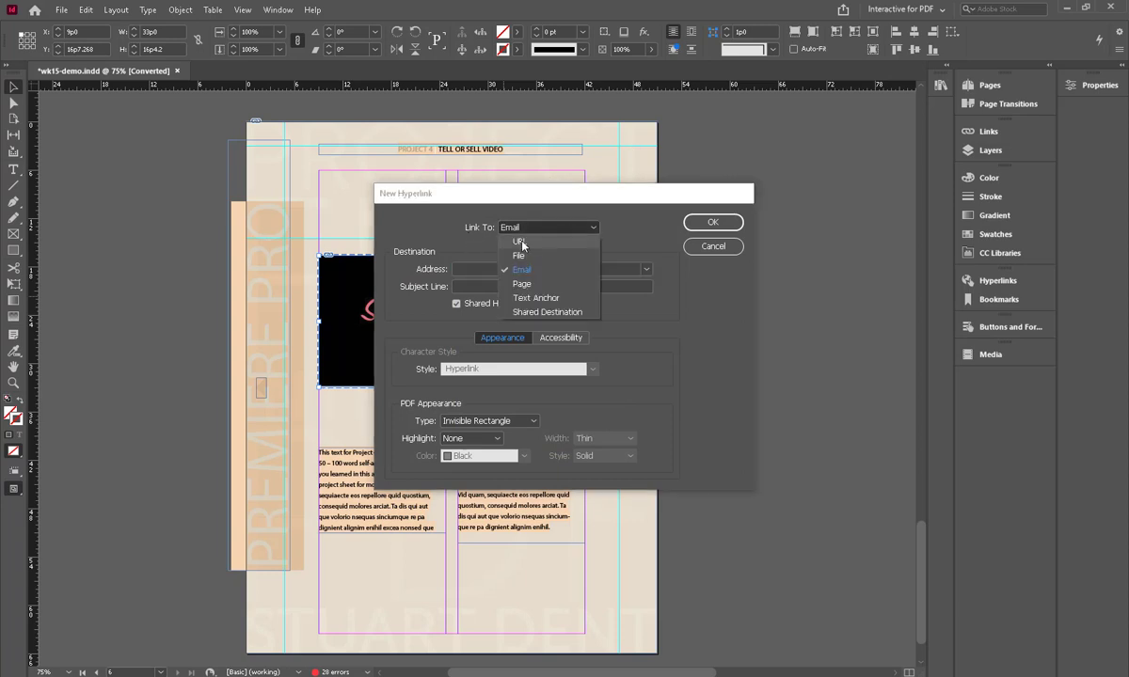
click(522, 241)
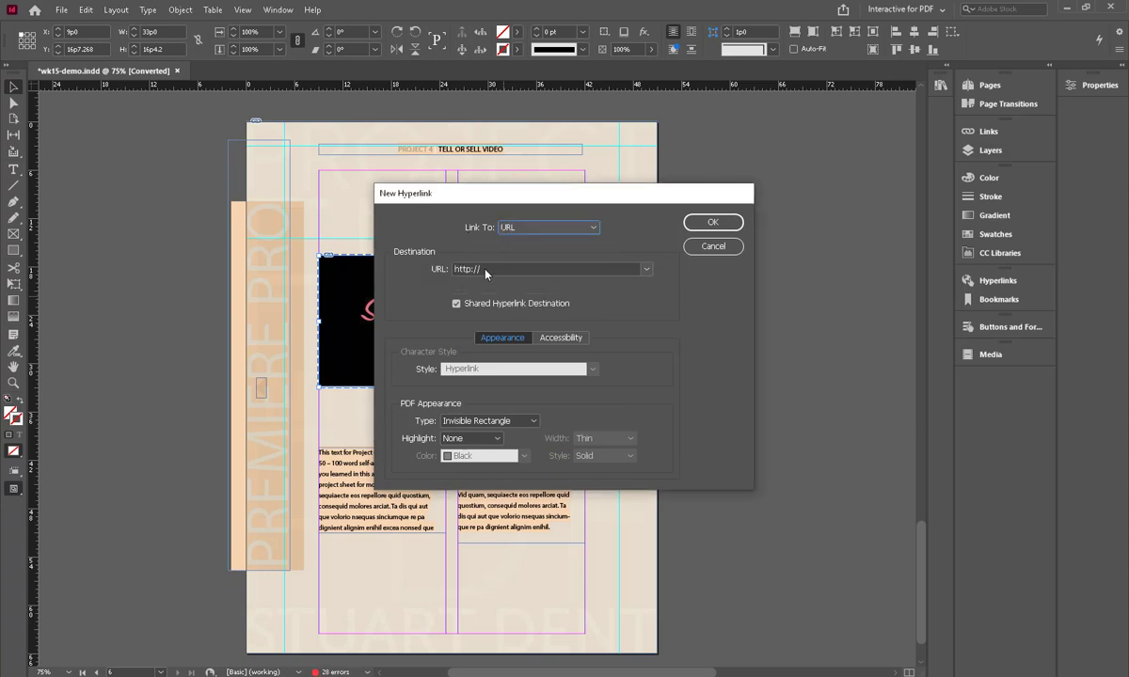
click(485, 270)
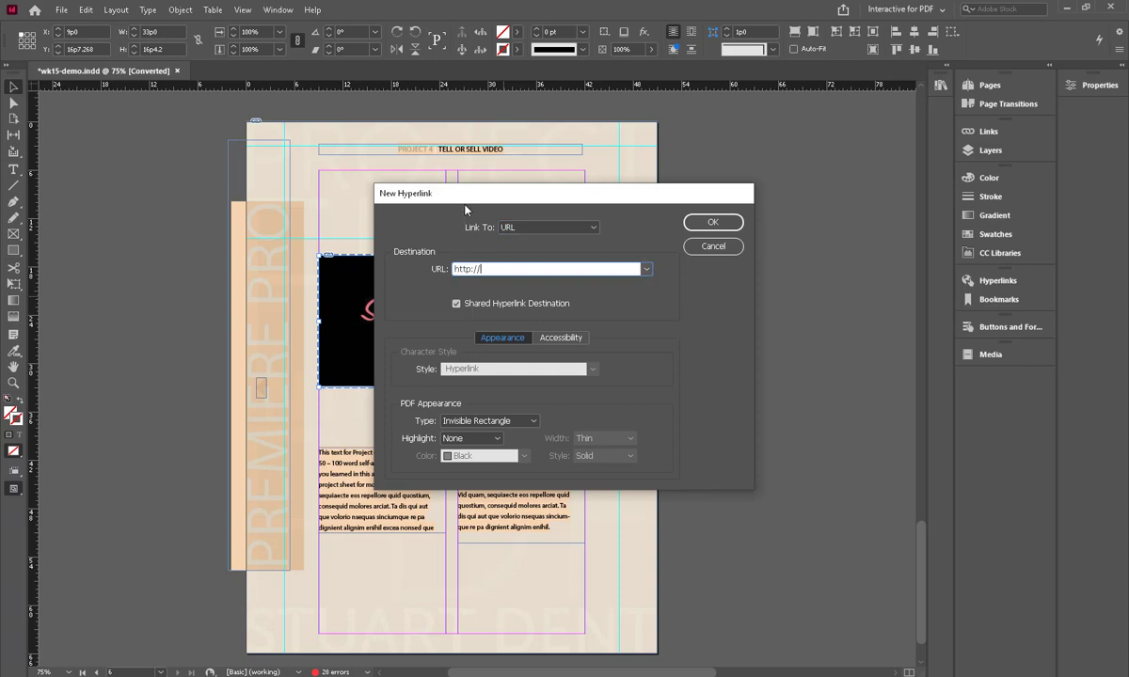
key(ctrl+v)
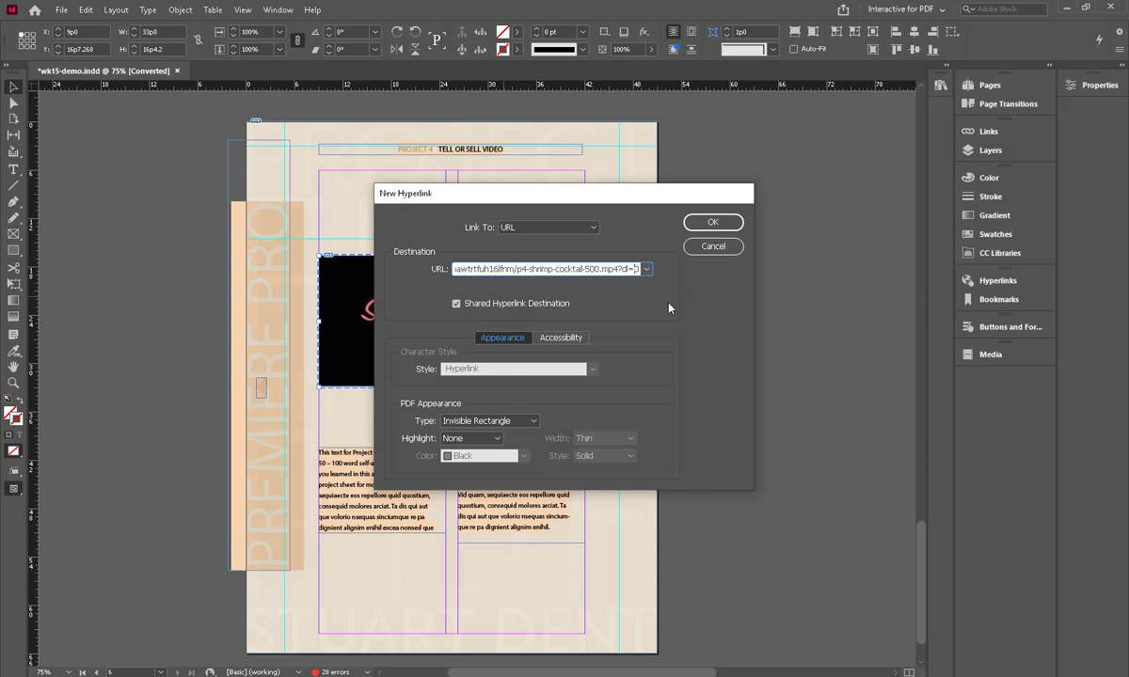
key(Left)
key(Left)
key(Left)
key(Left)
key(Left)
key(Left)
key(Left)
key(Left)
key(Left)
key(Left)
key(Left)
key(Left)
key(Left)
key(Left)
key(Left)
key(Left)
key(Left)
key(Left)
key(Left)
key(Left)
key(Left)
key(Left)
key(Left)
key(Left)
key(Left)
key(Left)
key(Left)
key(Left)
key(Left)
key(Left)
key(Left)
key(Left)
key(Left)
key(Left)
key(Left)
key(Left)
key(Left)
key(Left)
key(Left)
key(Left)
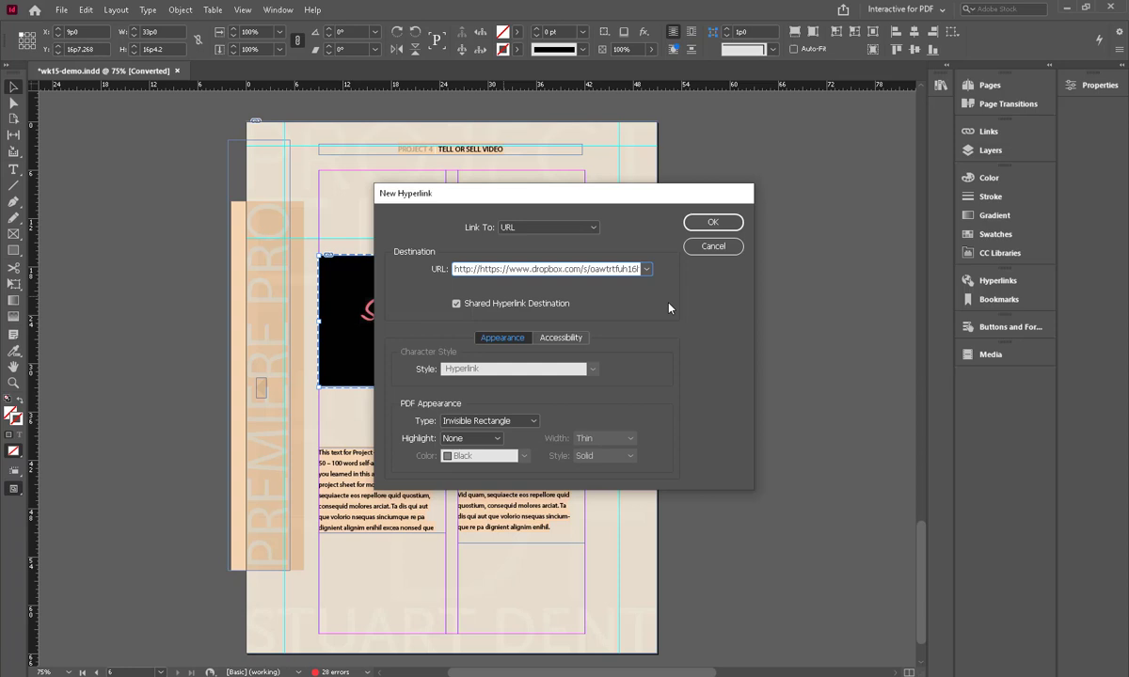
key(BackSpace)
key(BackSpace)
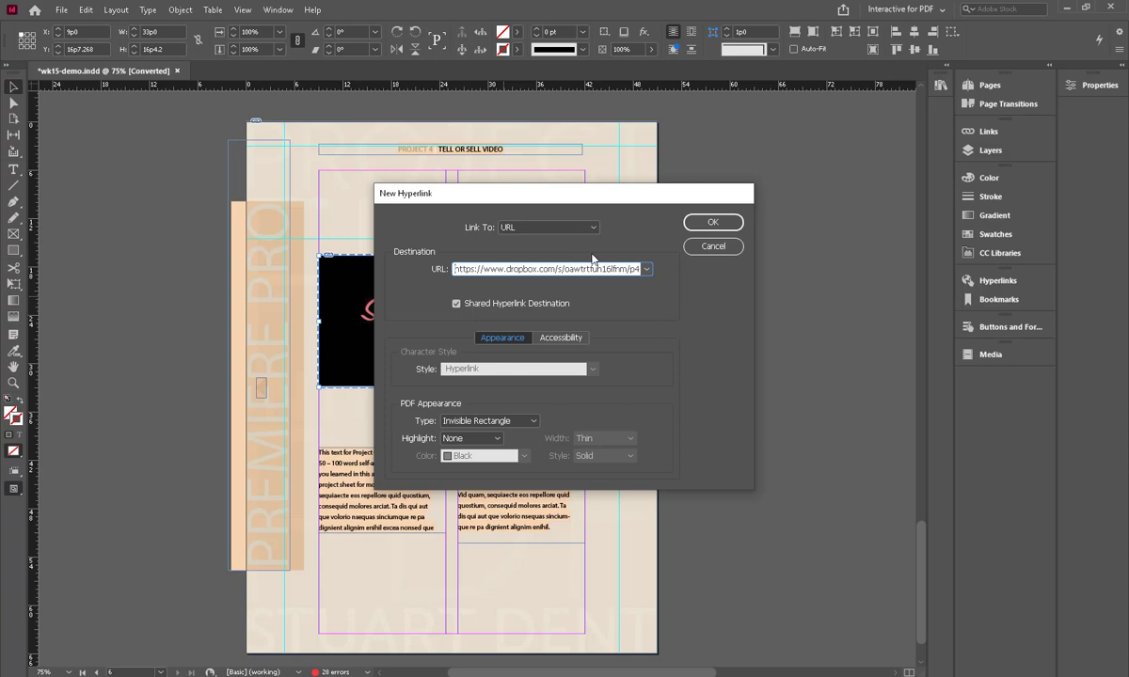
key(BackSpace)
click(456, 303)
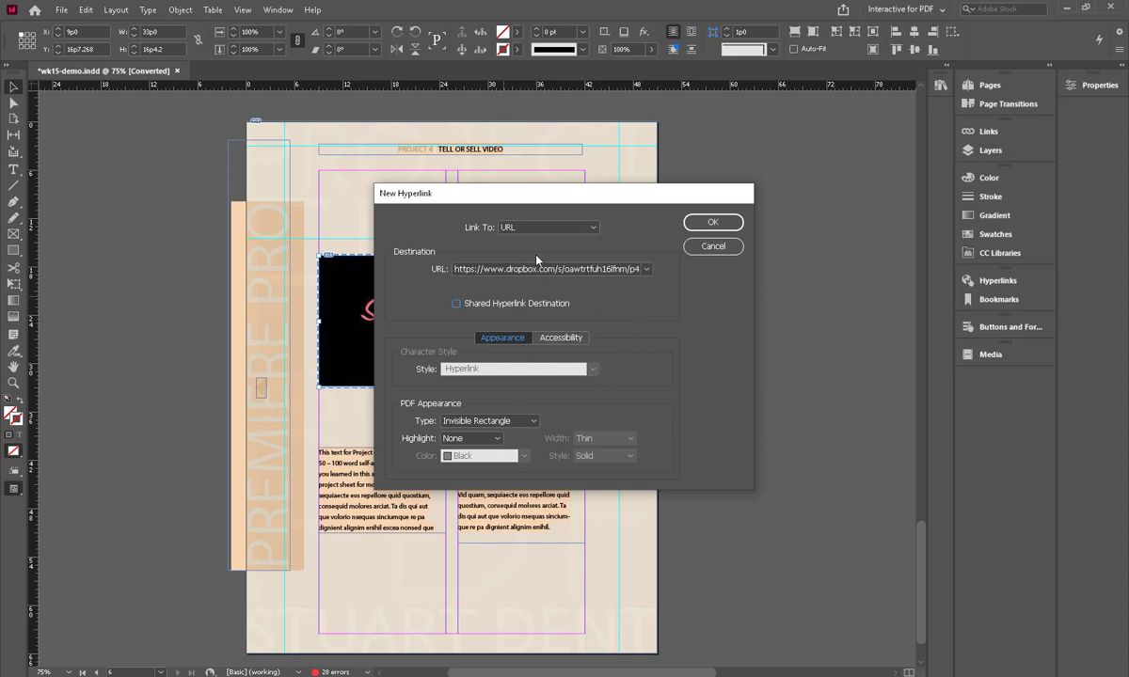
click(712, 223)
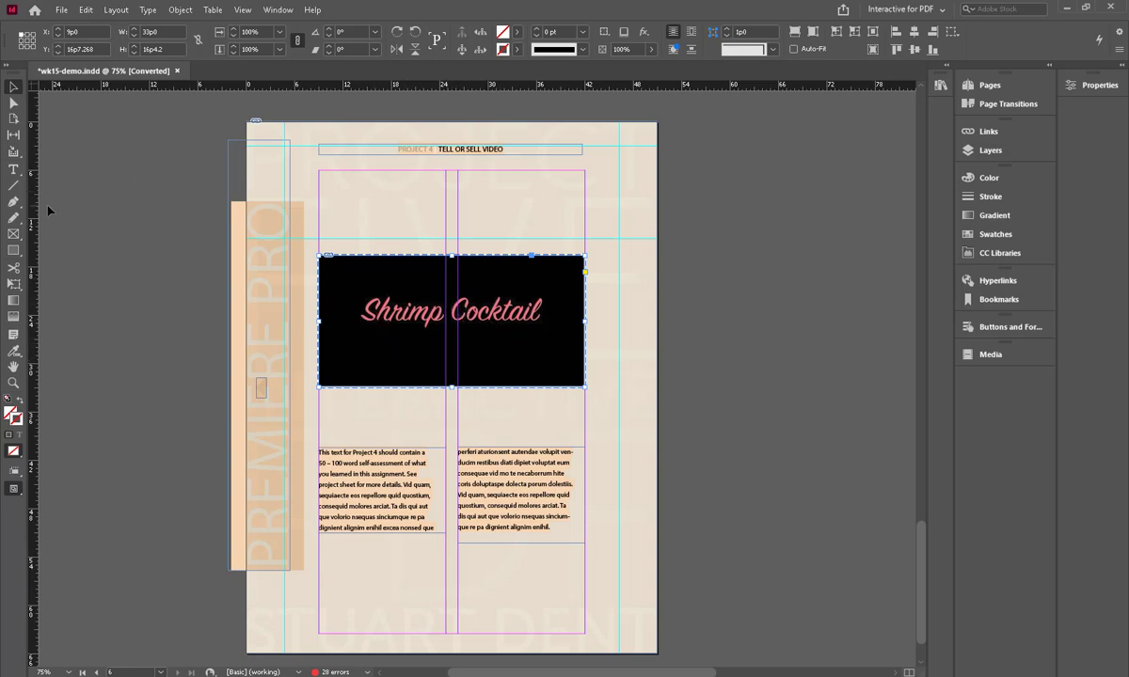
Add the caption 'Click image to view video online' in a text frame below the image.
click(13, 169)
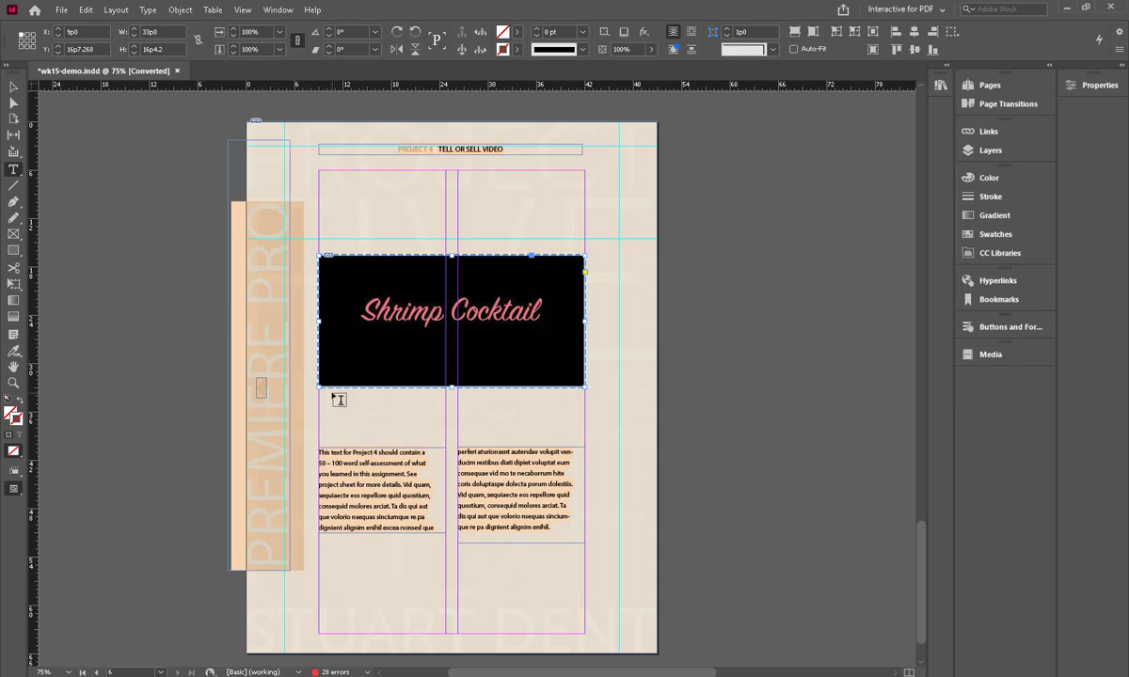
drag(329, 393, 502, 405)
text(CU)
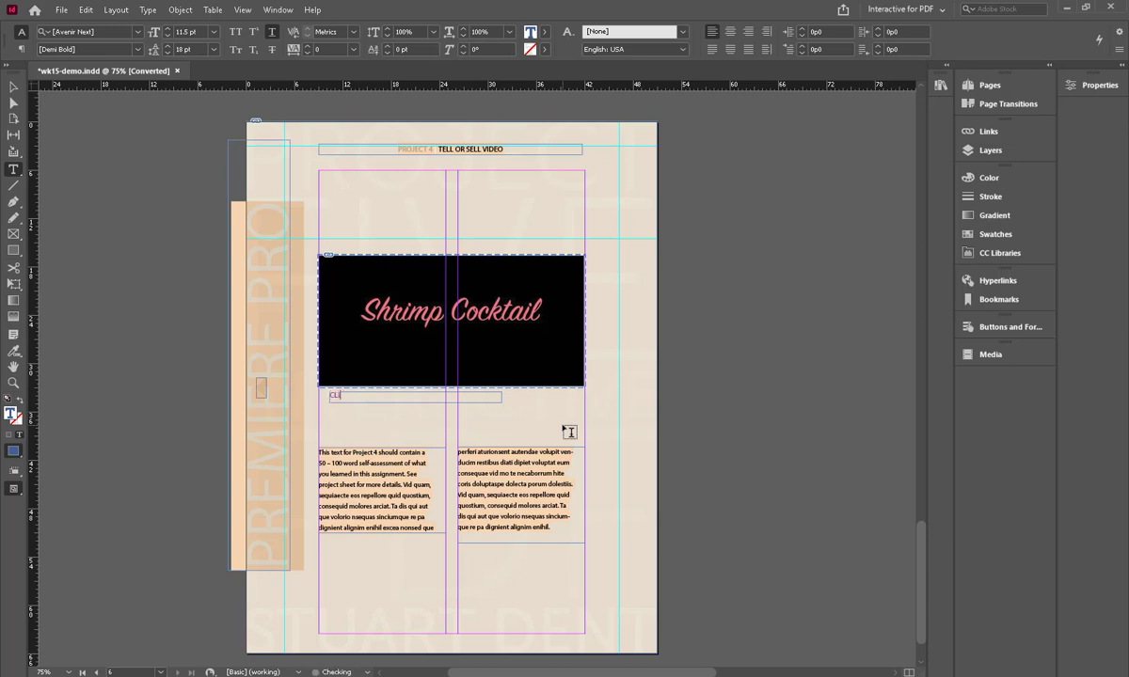
text(ick imag)
text(e to )
text(vi)
text(ew voda)
key(BackSpace)
key(BackSpace)
key(BackSpace)
text(onlin)
key(Left)
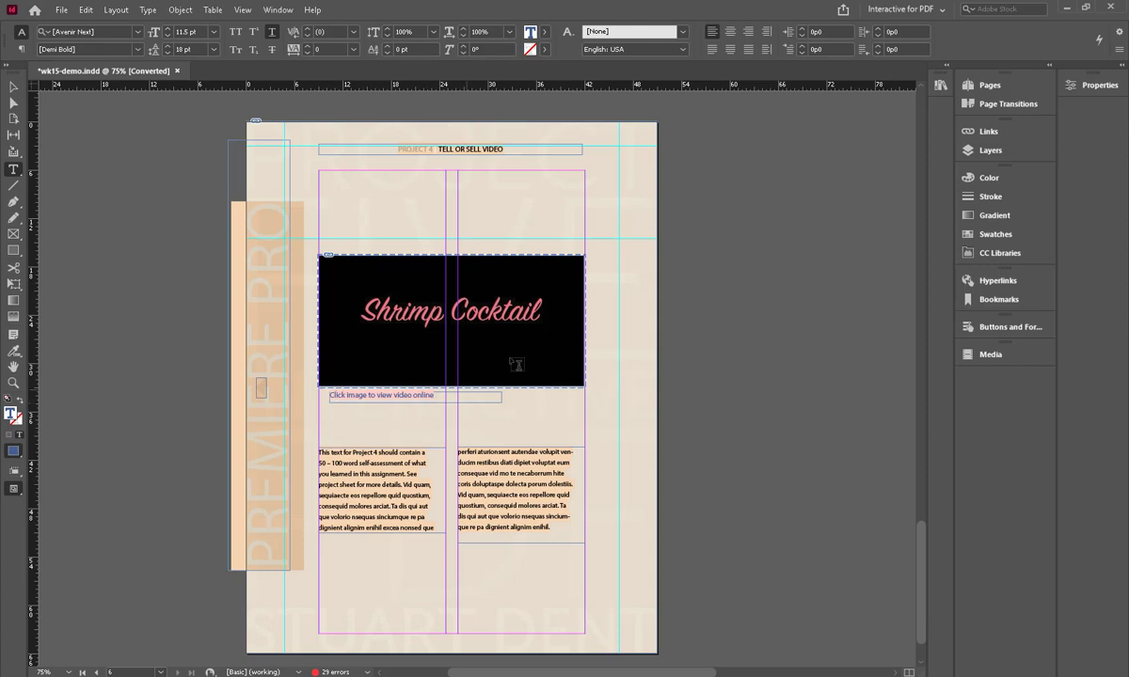
click(14, 86)
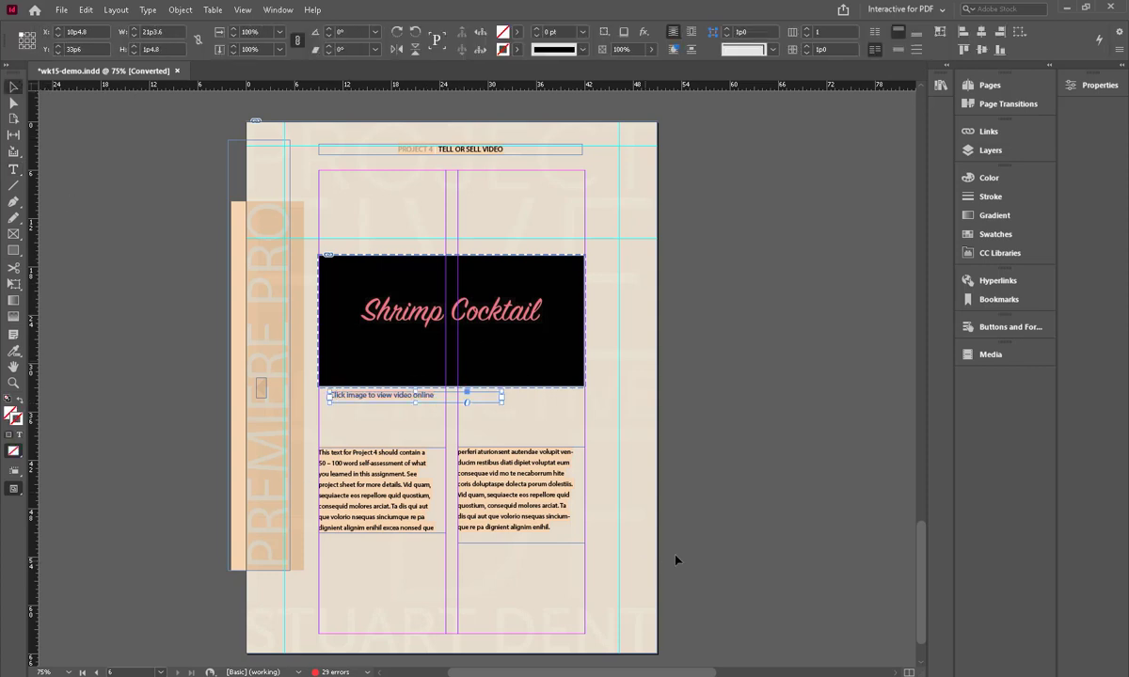
click(612, 423)
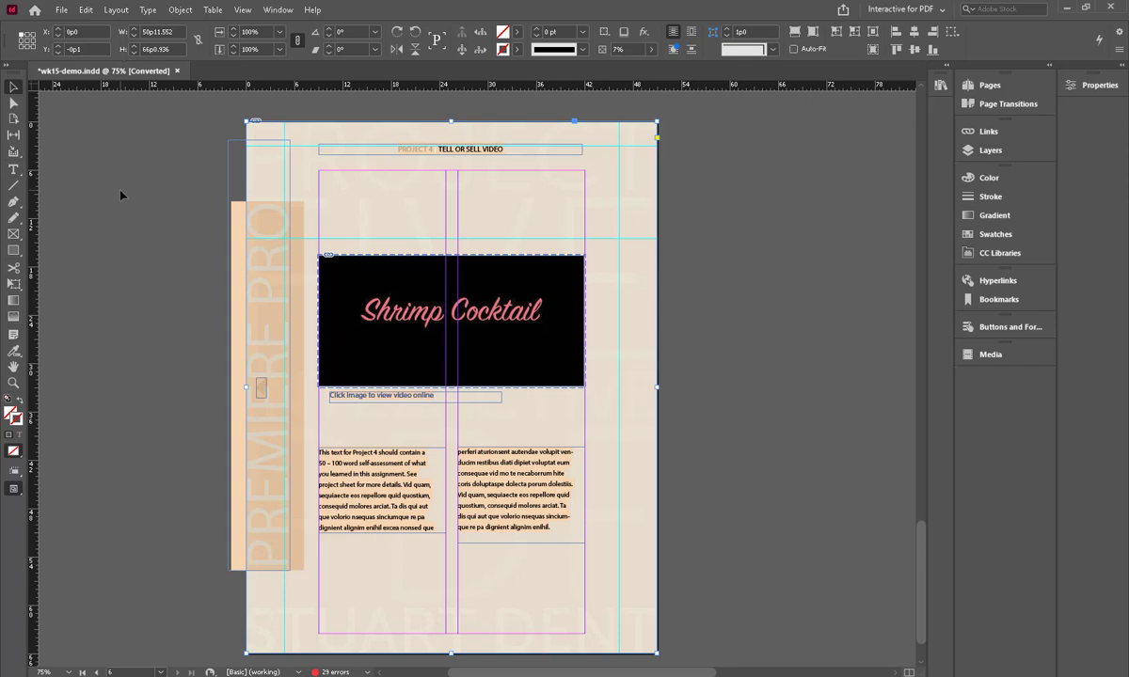
Export as Adobe PDF (Interactive) named 'PROJECT FIVE Example' into Desktop/PROJECT FIVE.
click(61, 9)
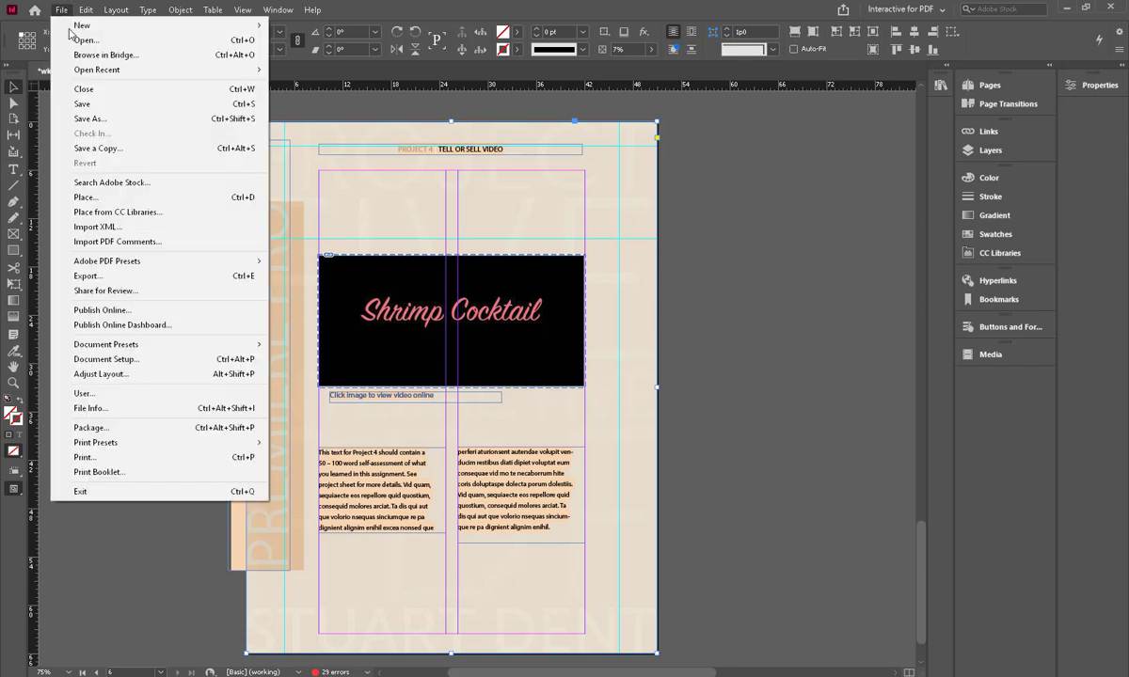
click(154, 277)
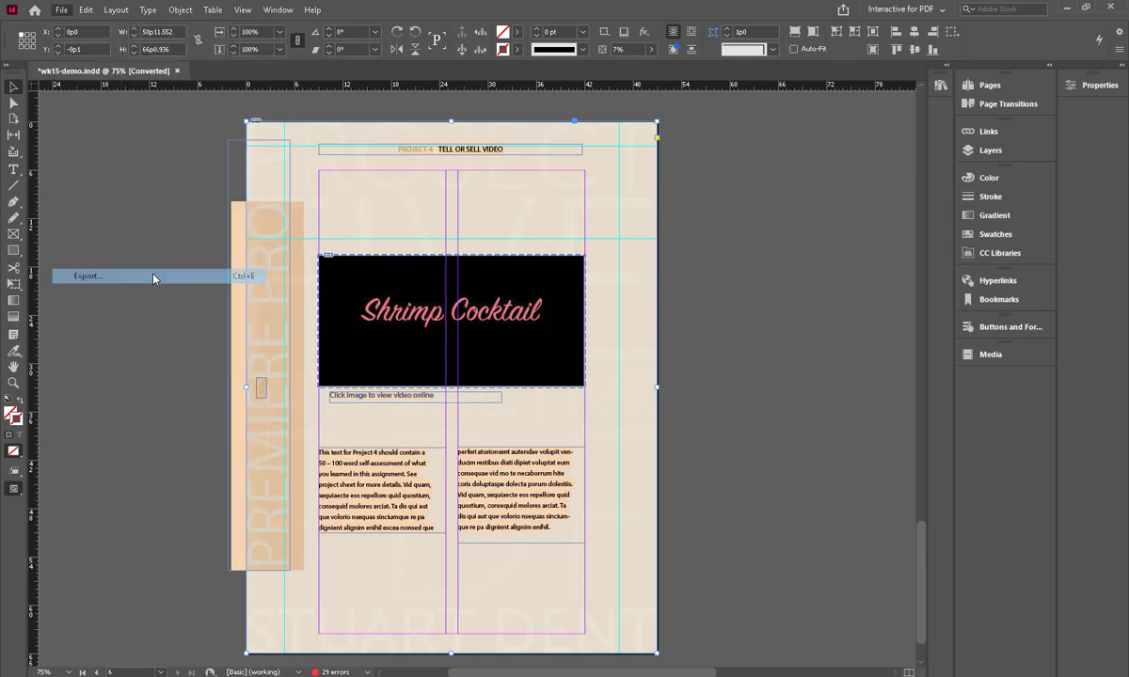
scroll(221, 414, up, 10)
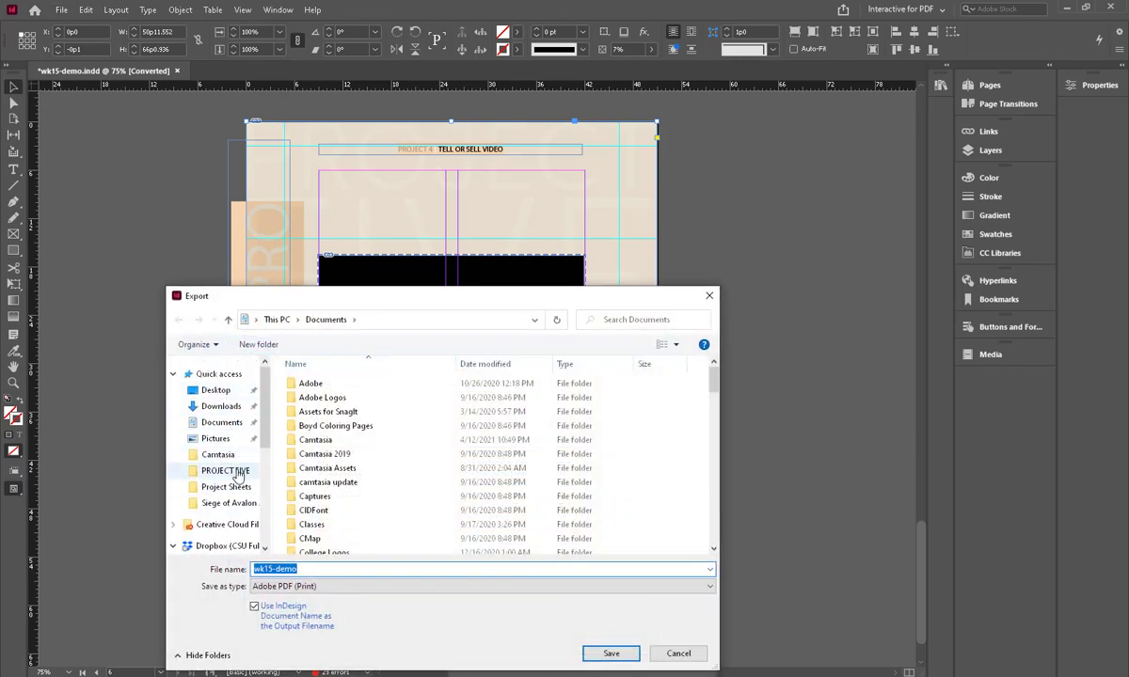
click(237, 472)
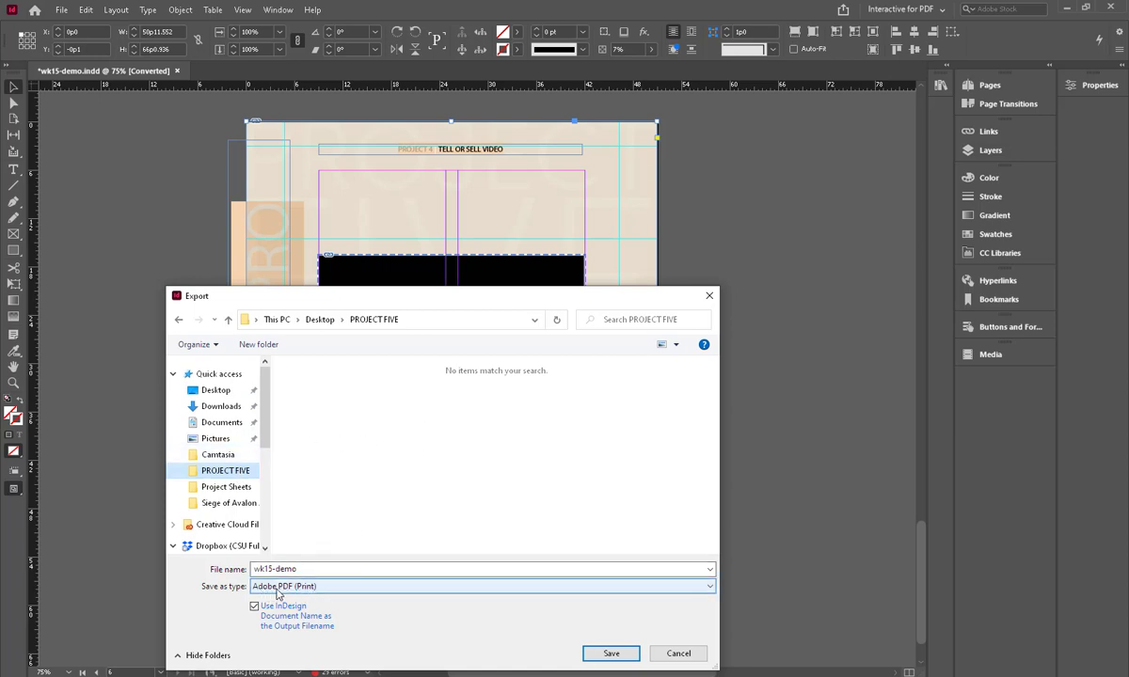
click(317, 570)
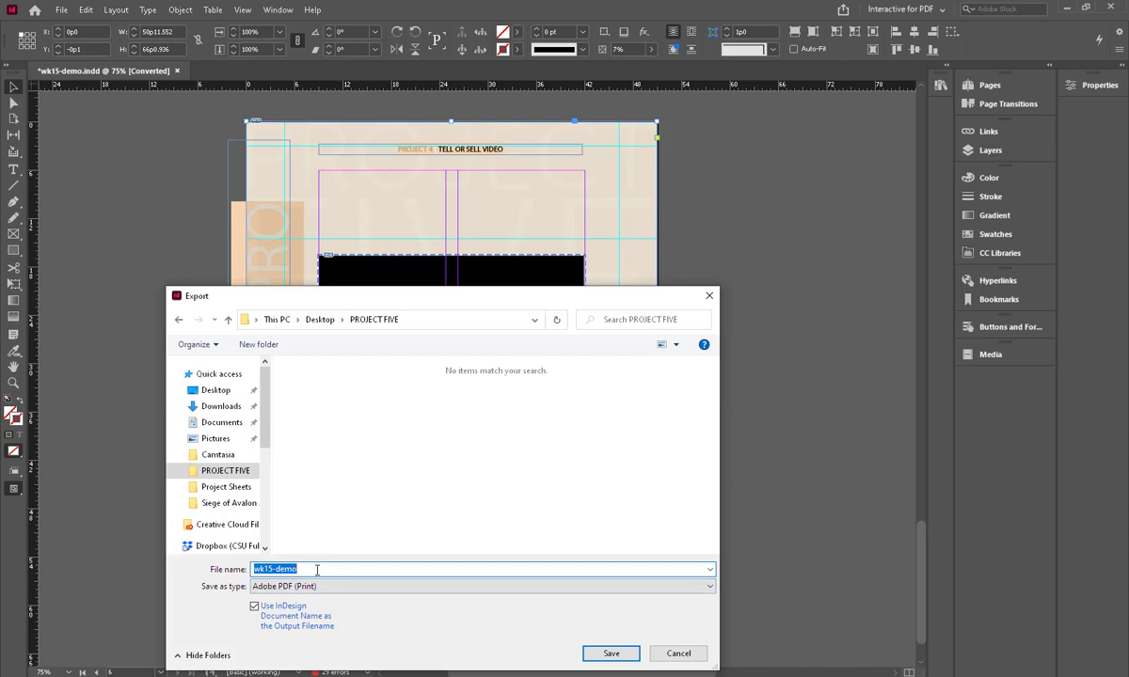
text(PROJECT)
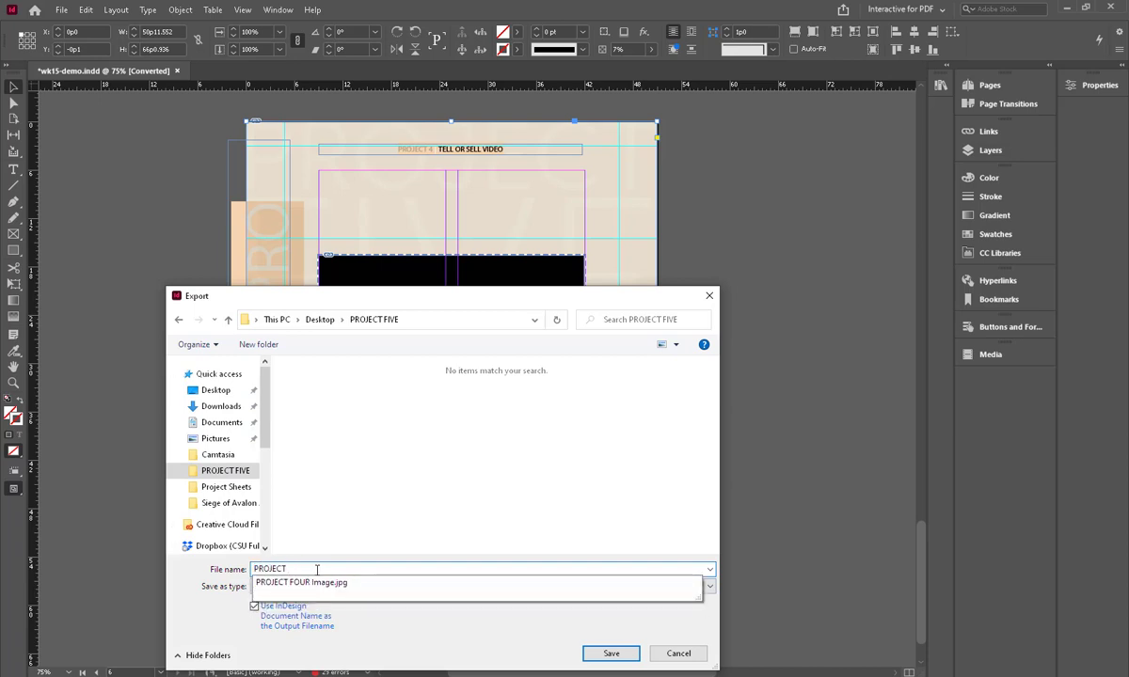
text( FIVE E)
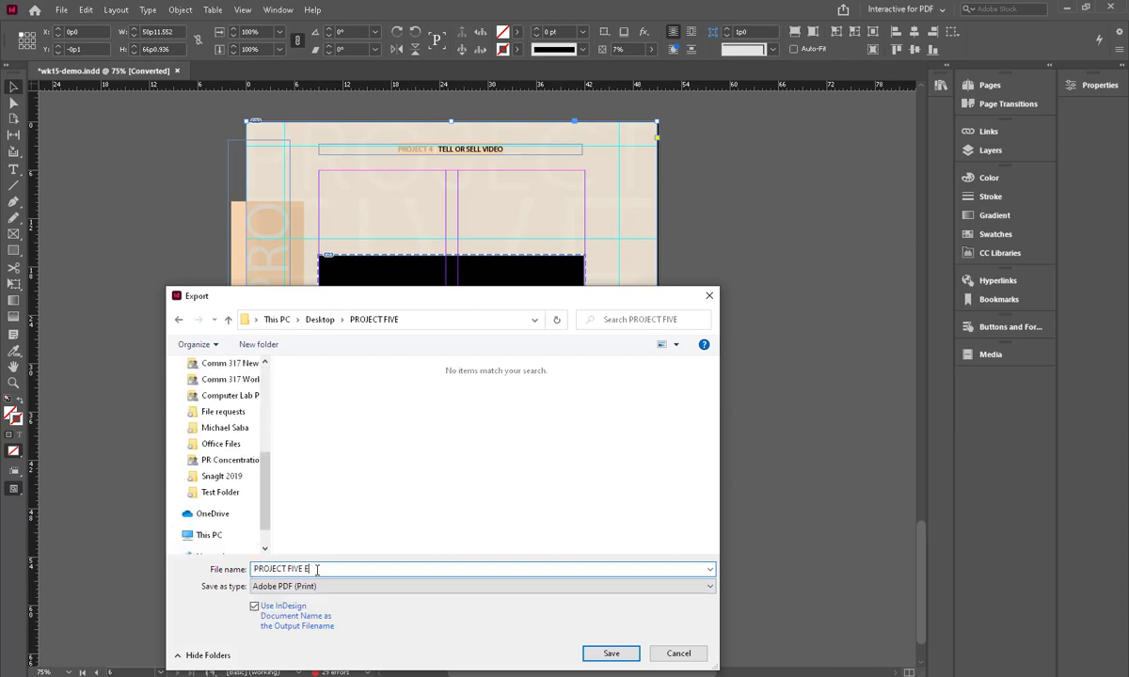
text(xample)
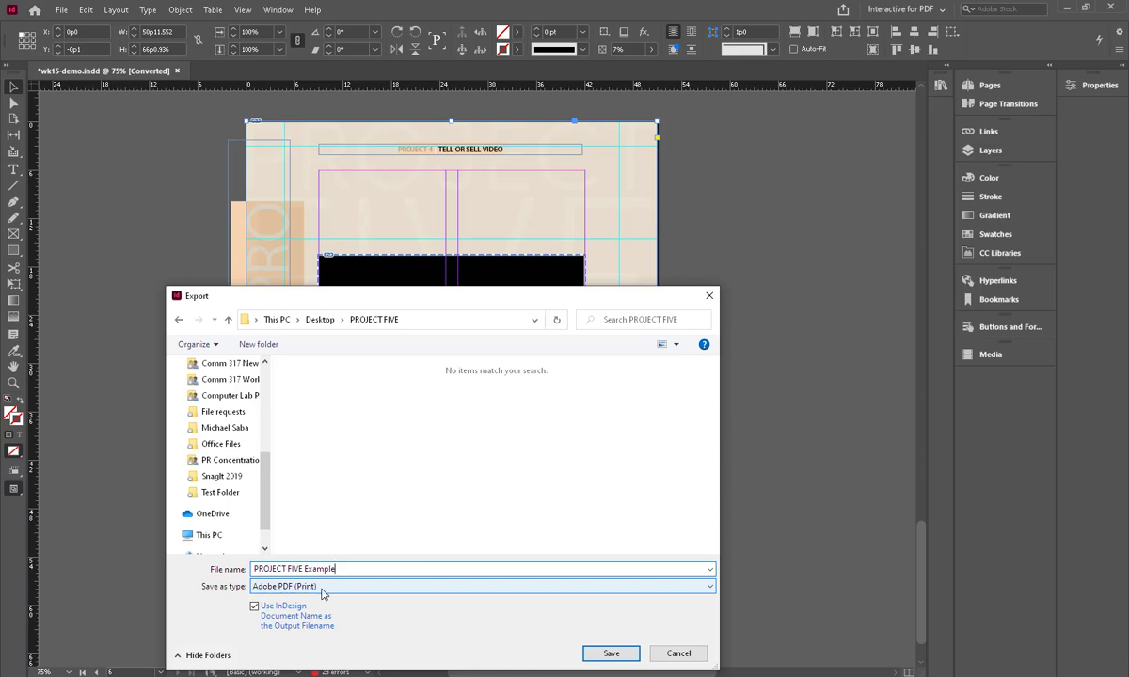
click(313, 587)
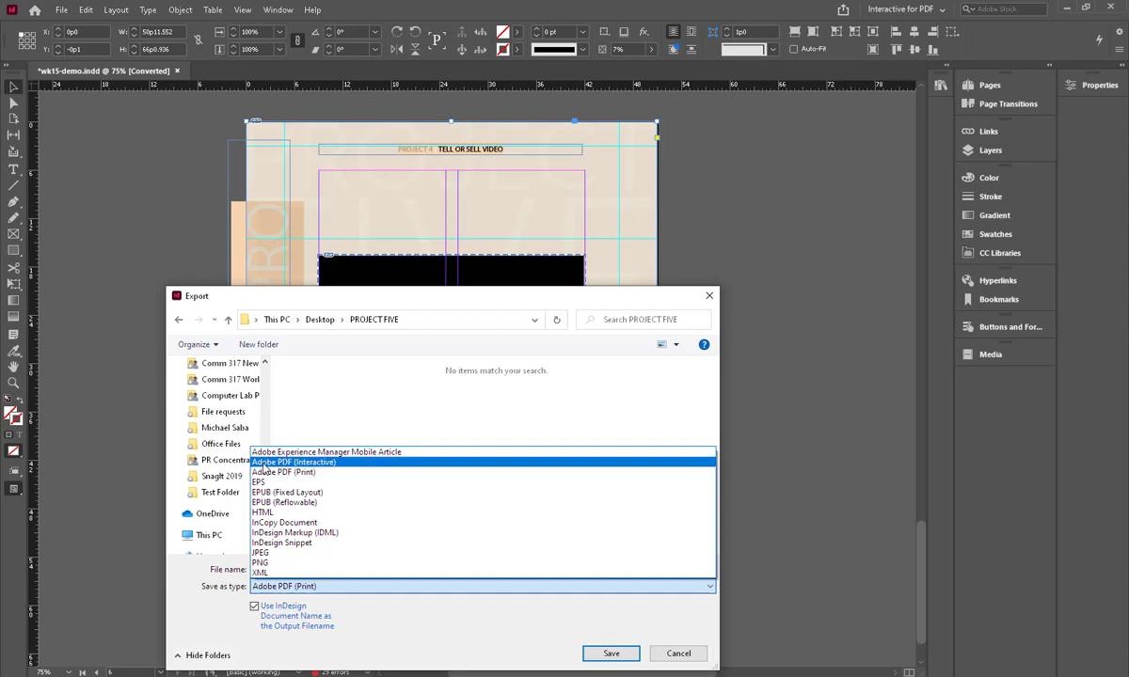
click(332, 468)
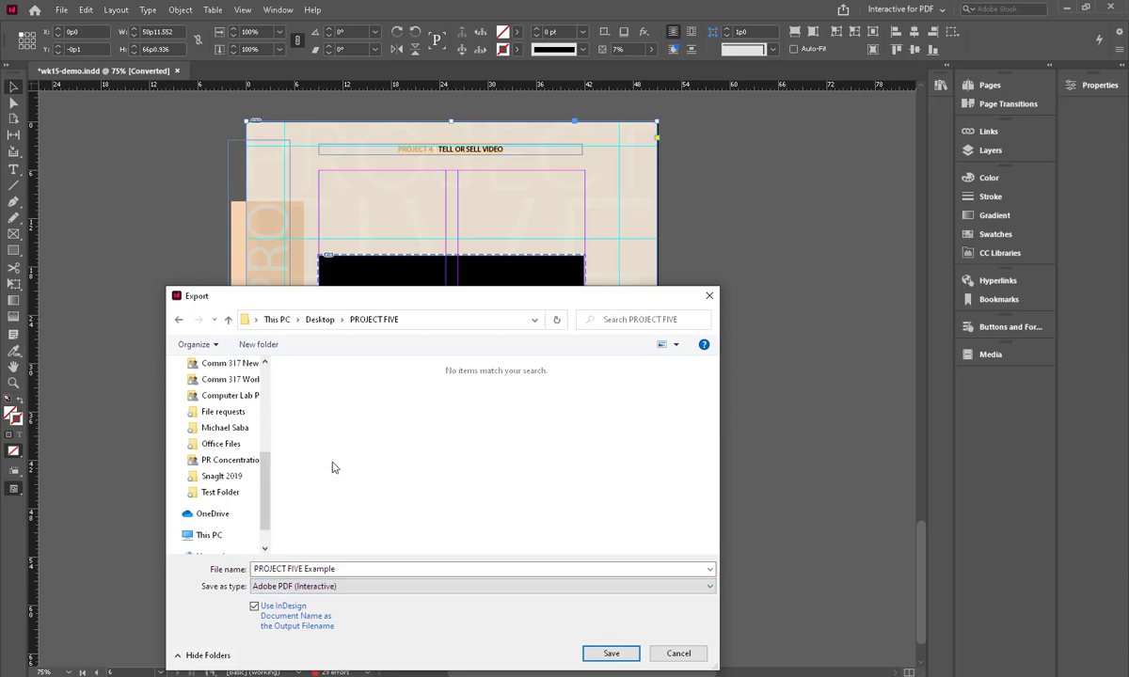
click(611, 654)
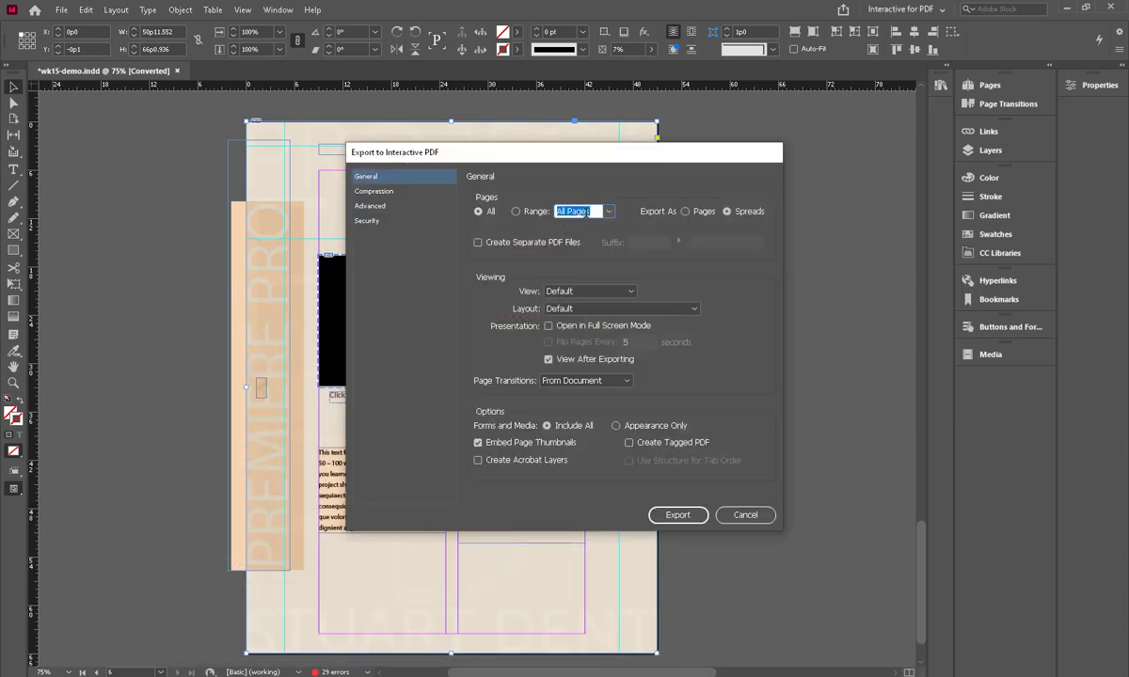
Export the interactive PDF as Spreads, accepting the Missing Fonts and blend-space warnings.
click(726, 212)
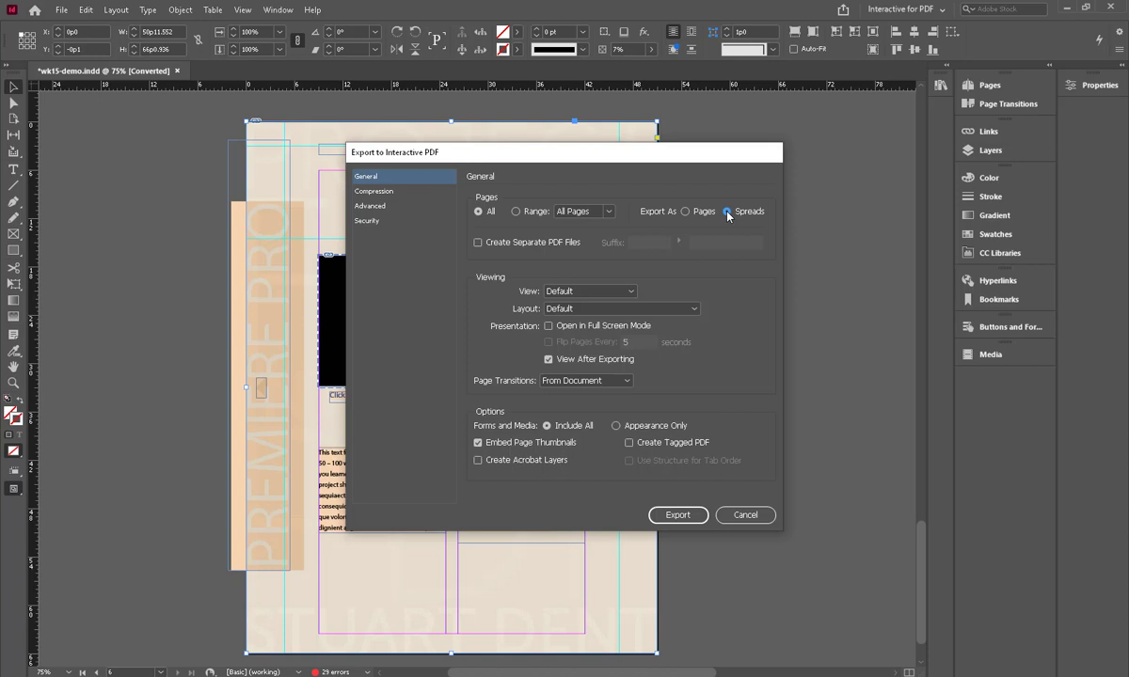
click(679, 516)
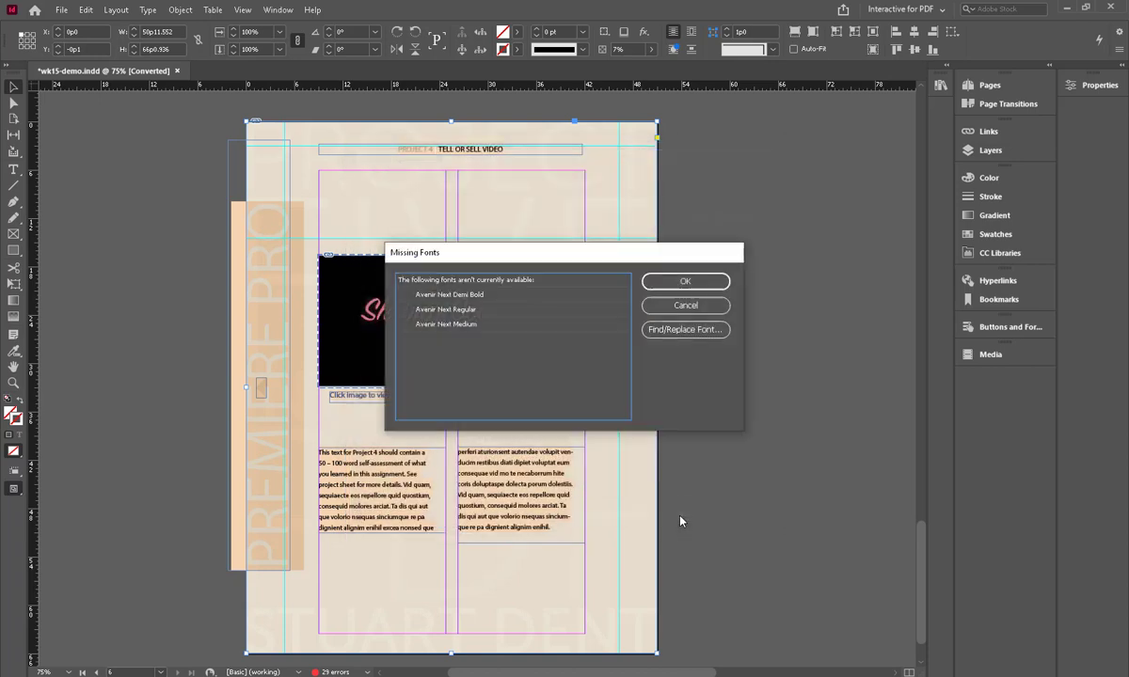
click(655, 284)
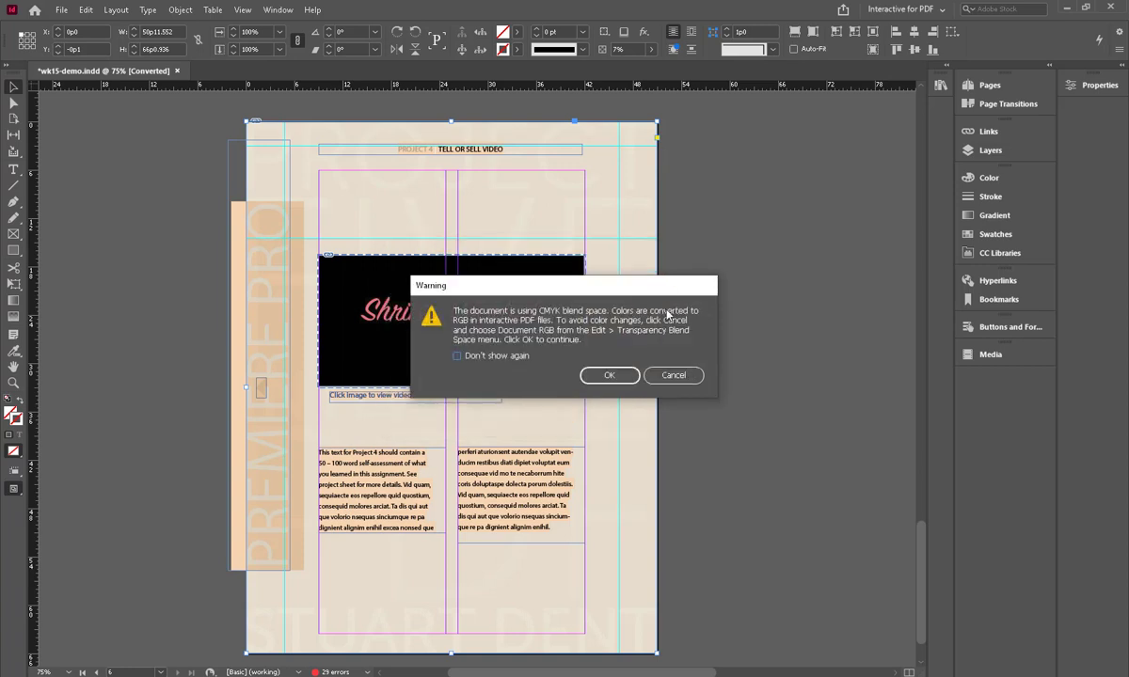
click(611, 376)
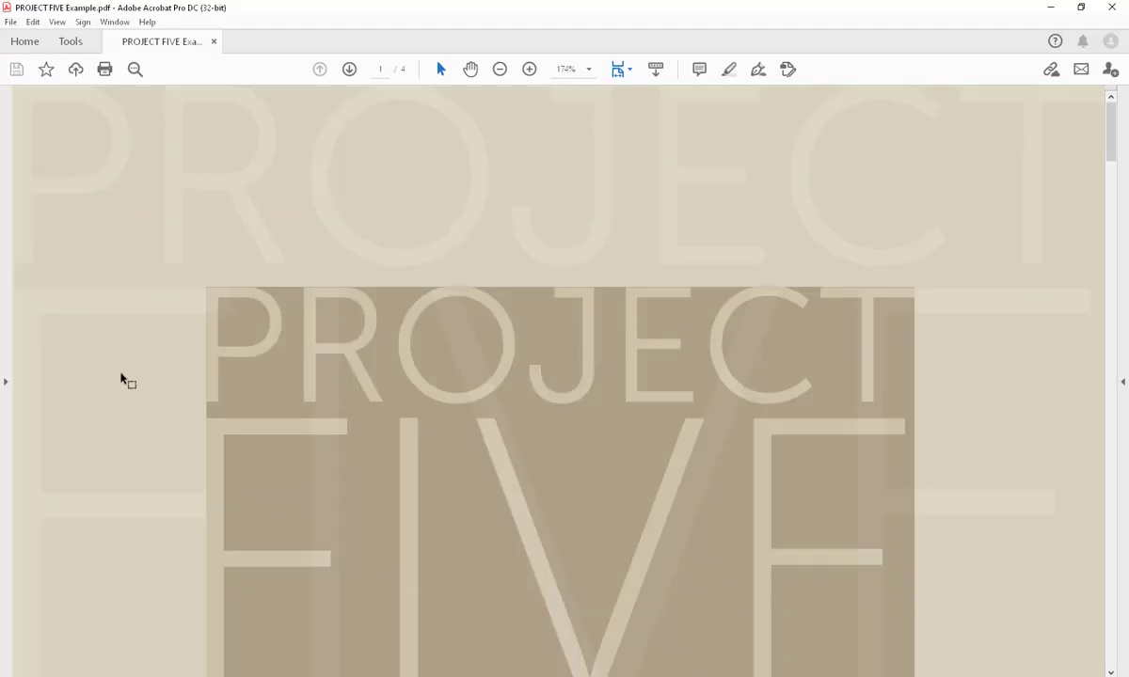
In Acrobat, fit one full page, jump to page 4, and click the Shrimp Cocktail image link.
click(627, 75)
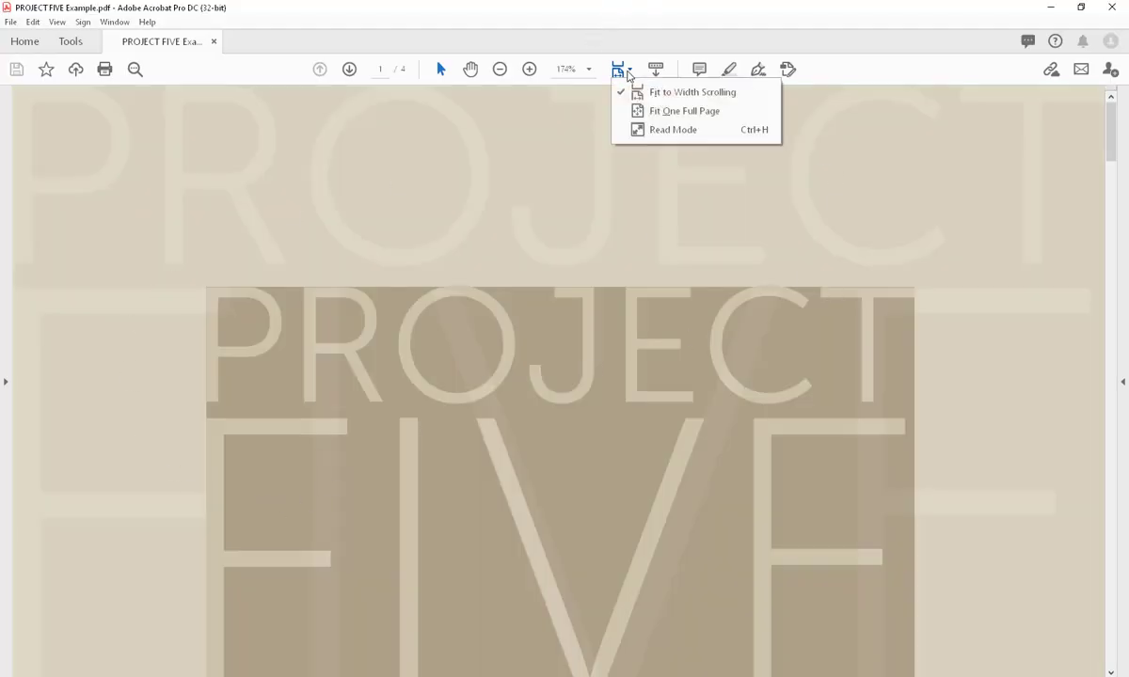
click(621, 110)
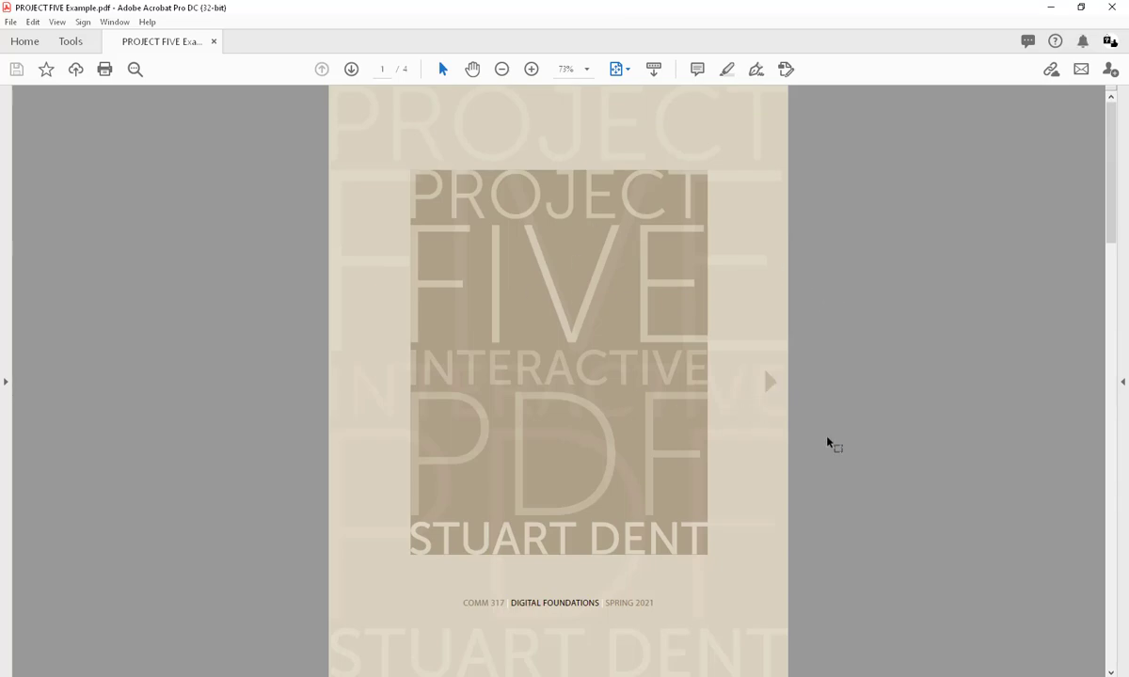
key(End)
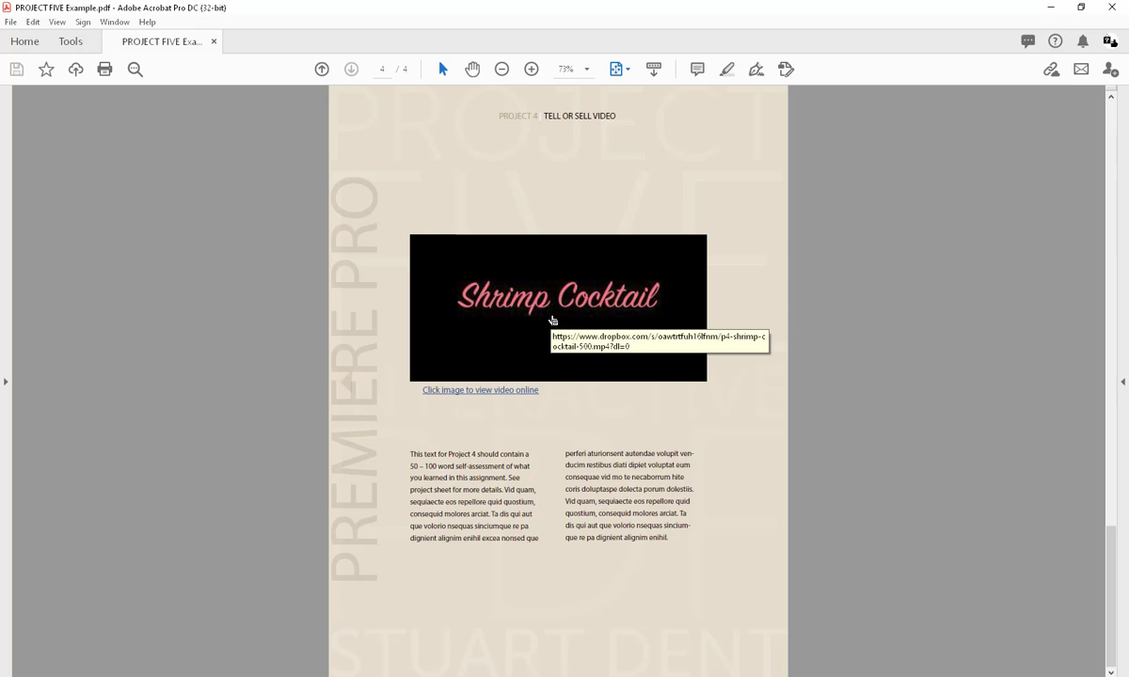
click(552, 320)
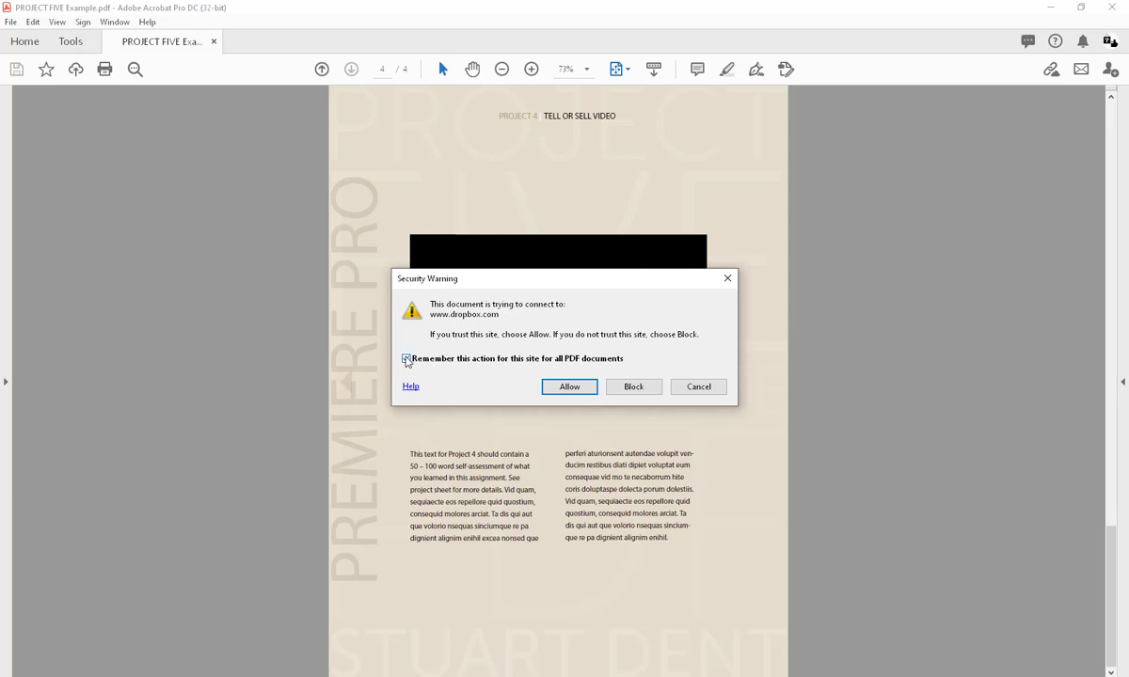
Allow the link to open the Dropbox video, then return to Acrobat's page 4.
click(570, 388)
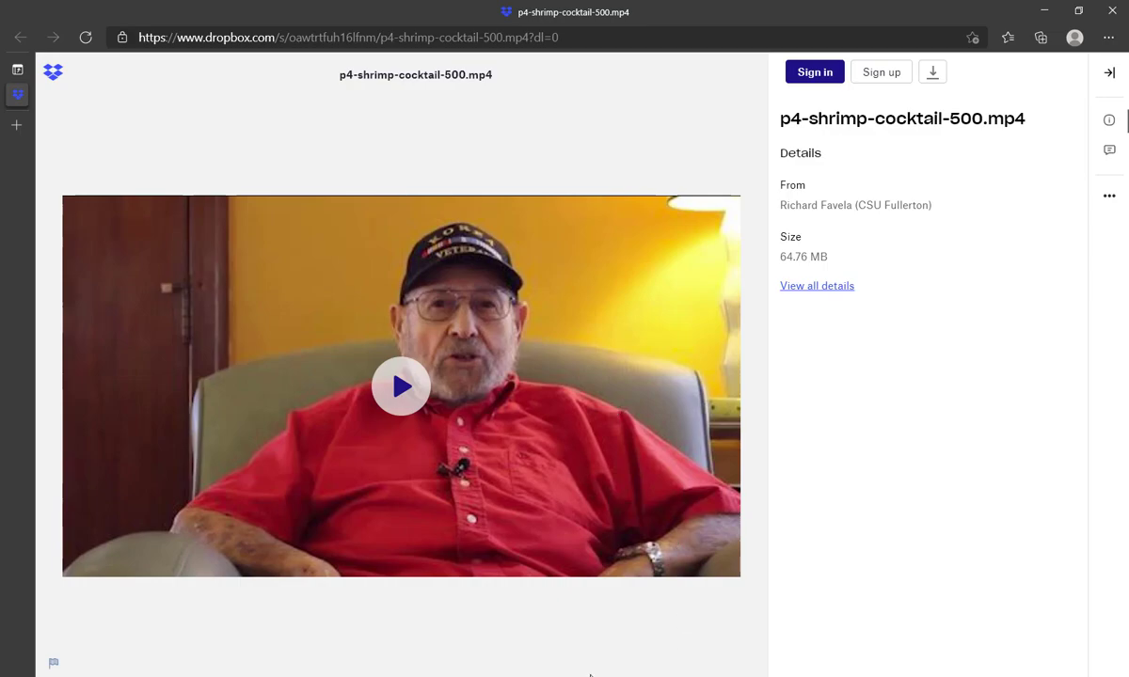
key(alt+Tab)
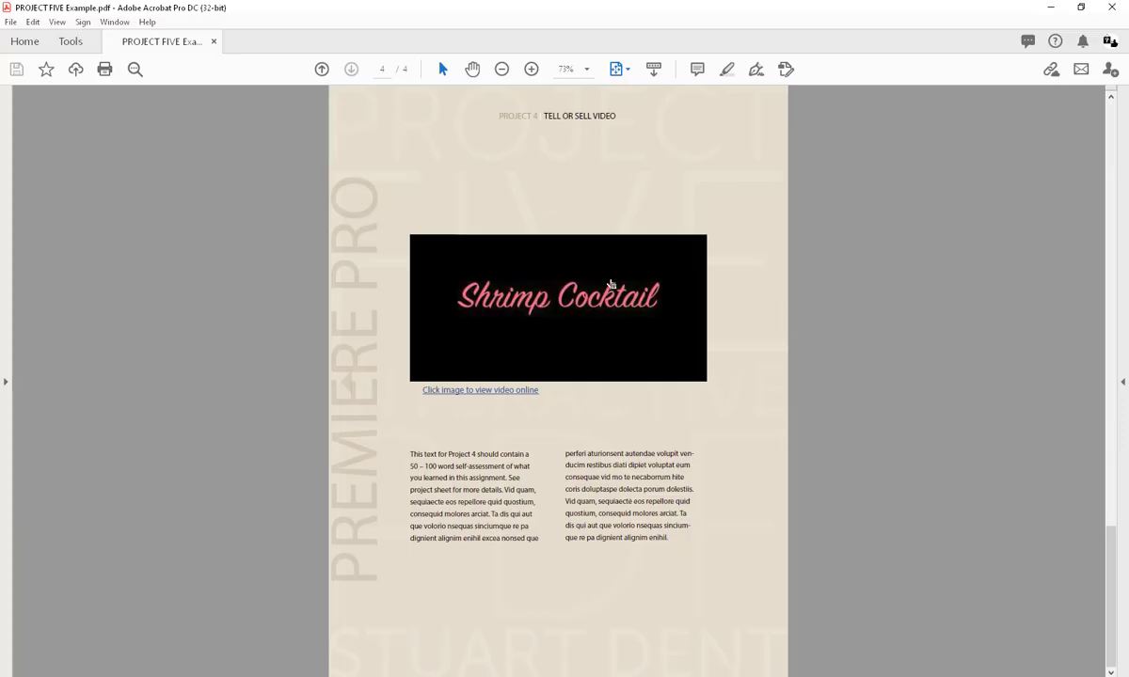